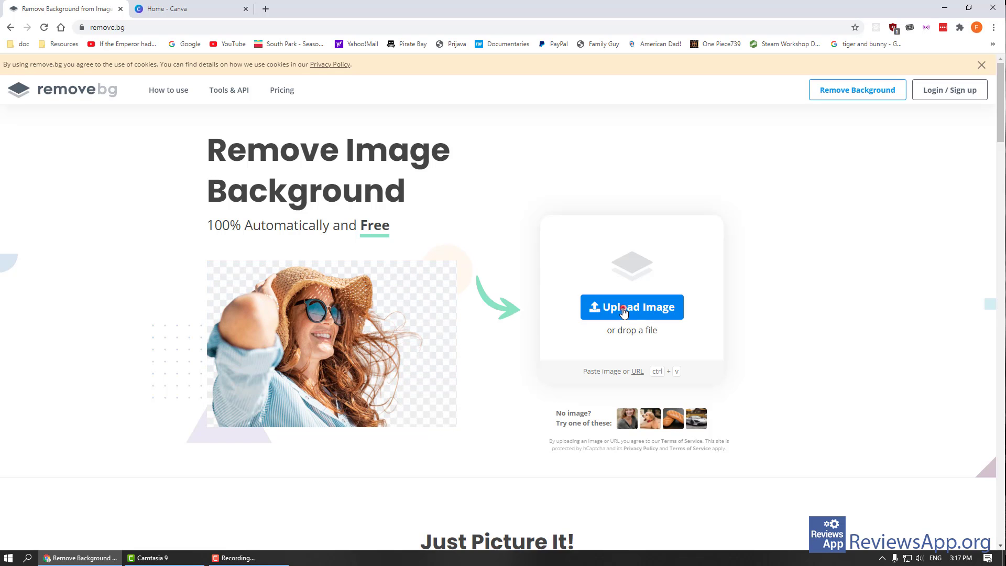
Upload slate.png from the resources folder for background removal and download the resulting cut-out image.
left_click(623, 309)
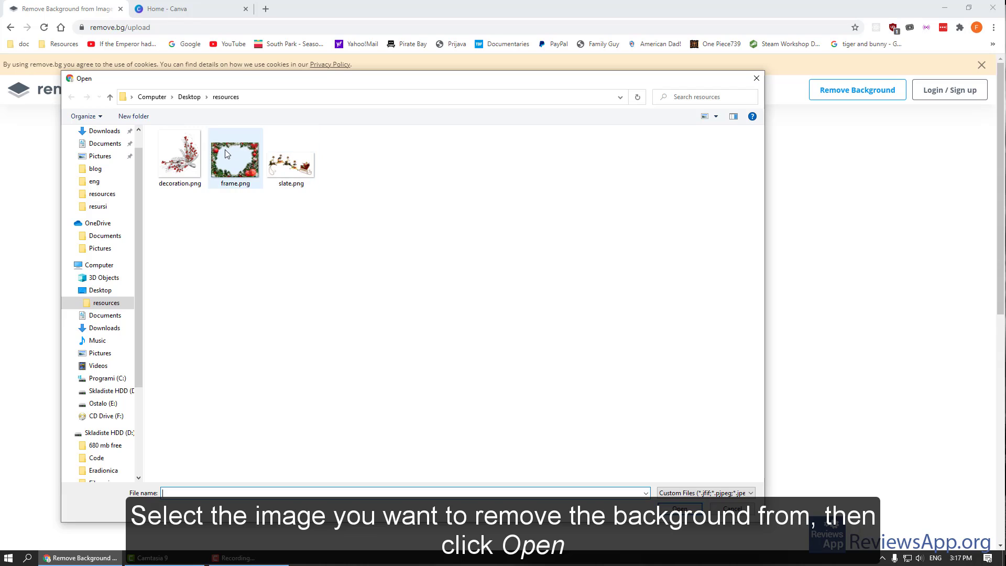
left_click(290, 161)
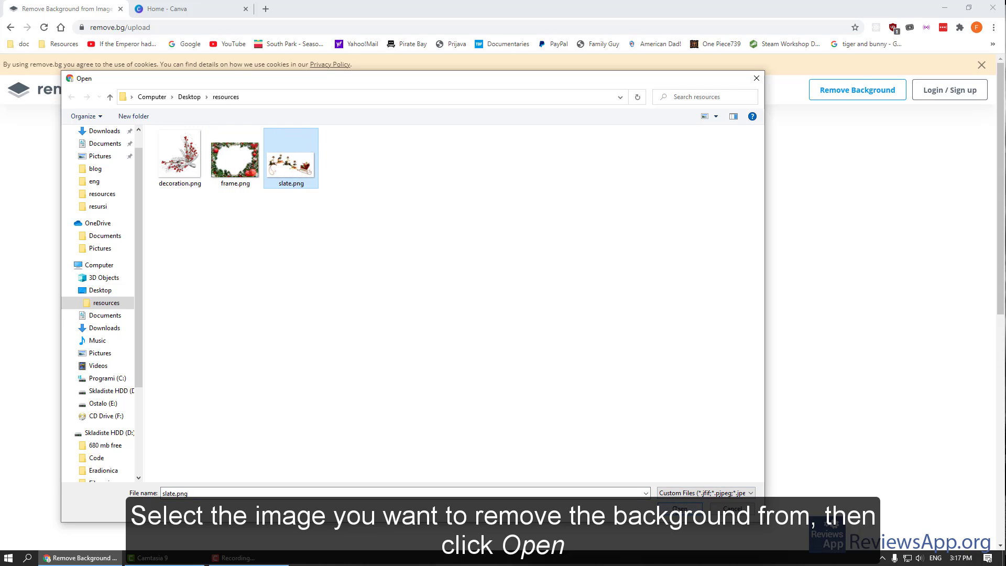
left_click(679, 509)
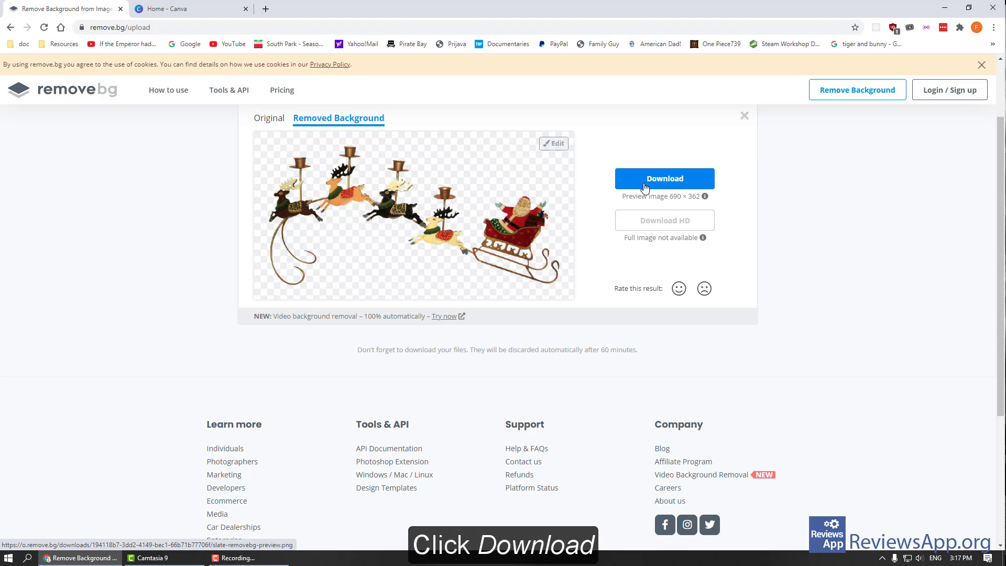
left_click(644, 181)
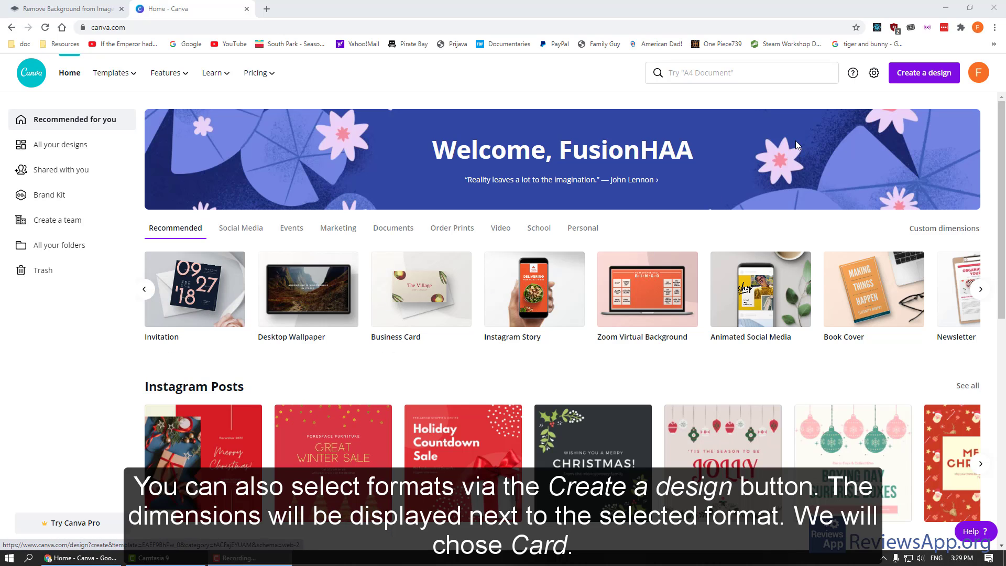
Switch to Canva and create a new blank design in the Card format.
left_click(908, 76)
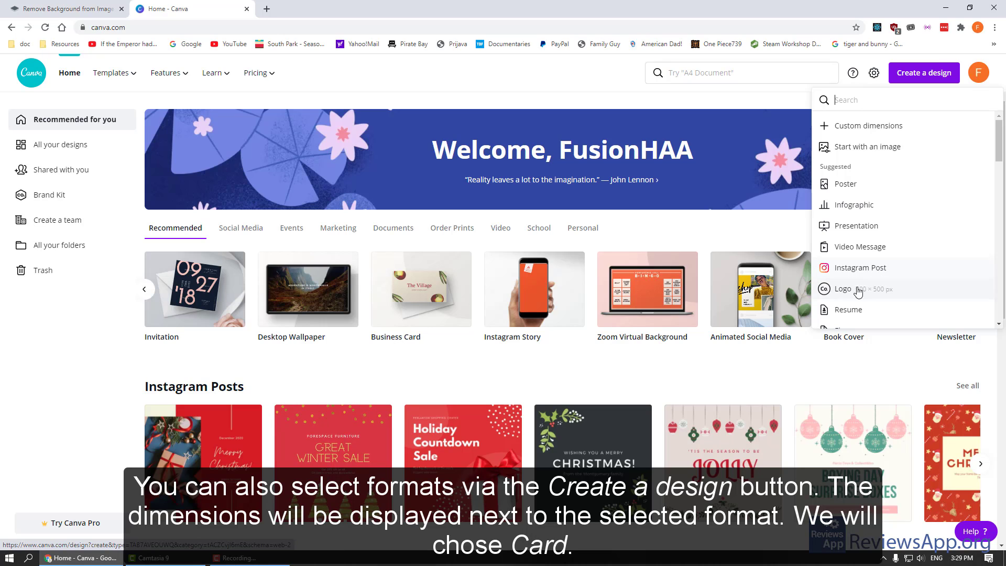
scroll(859, 283, "down", 3)
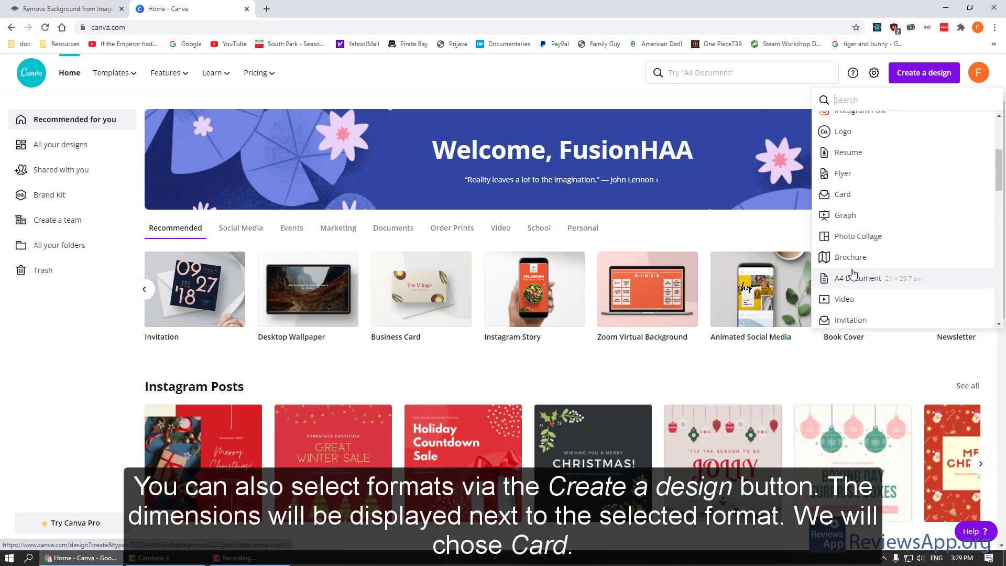
left_click(849, 201)
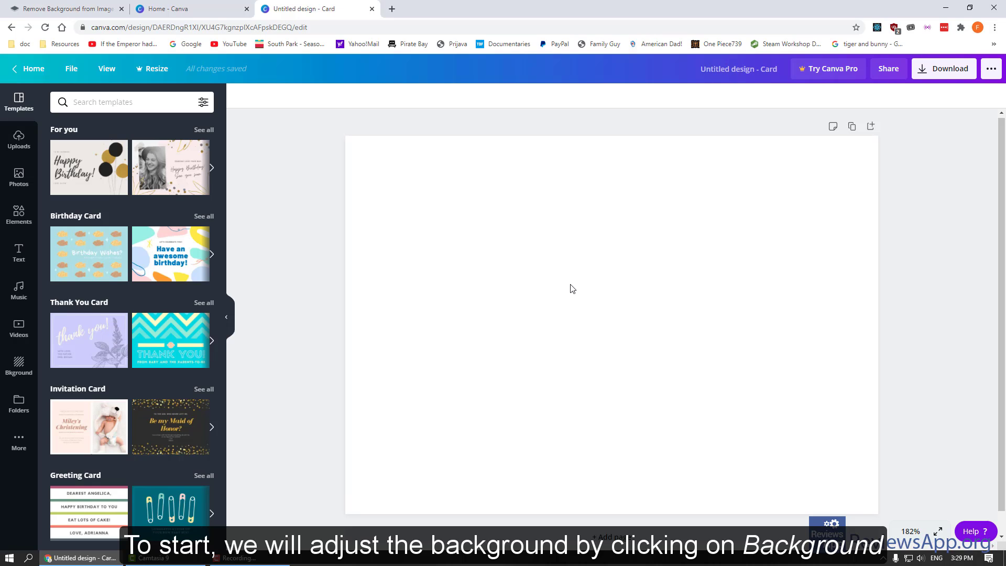
Try the turquoise gradient and the golden bokeh lights wallpaper as the card's background.
left_click(18, 367)
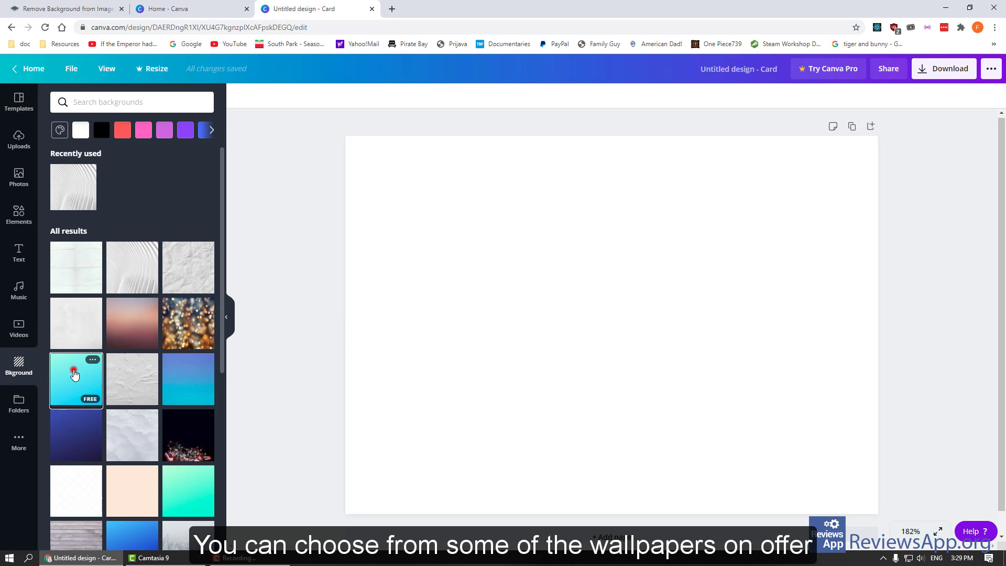
left_click(74, 373)
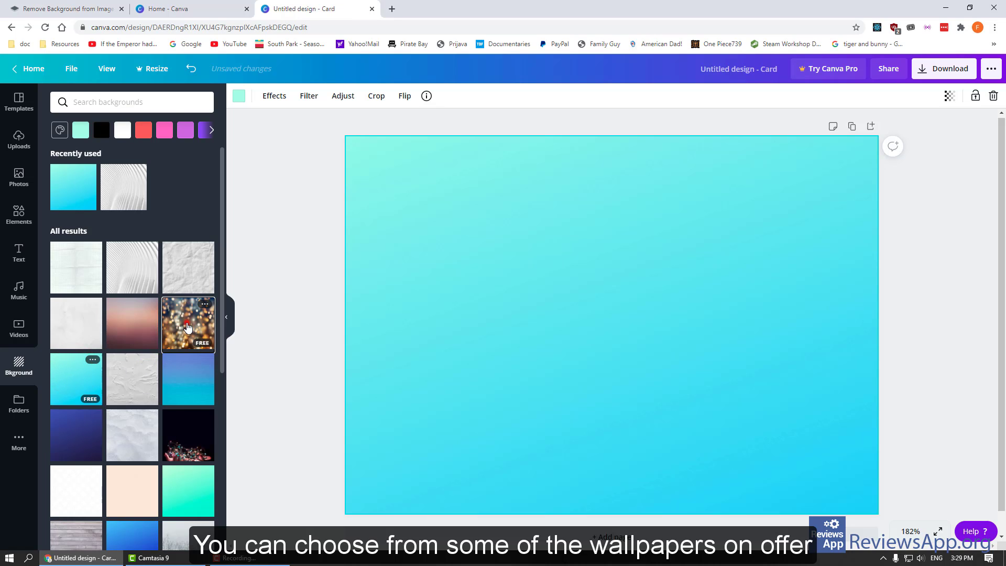
left_click(188, 327)
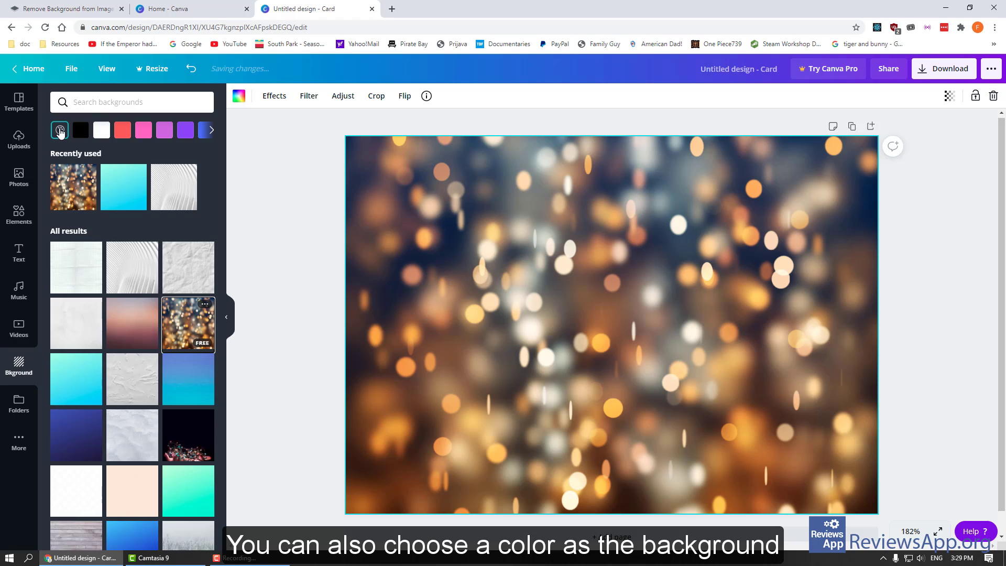
Set the card's background to the custom pale cream color #FFF3C8.
left_click(60, 131)
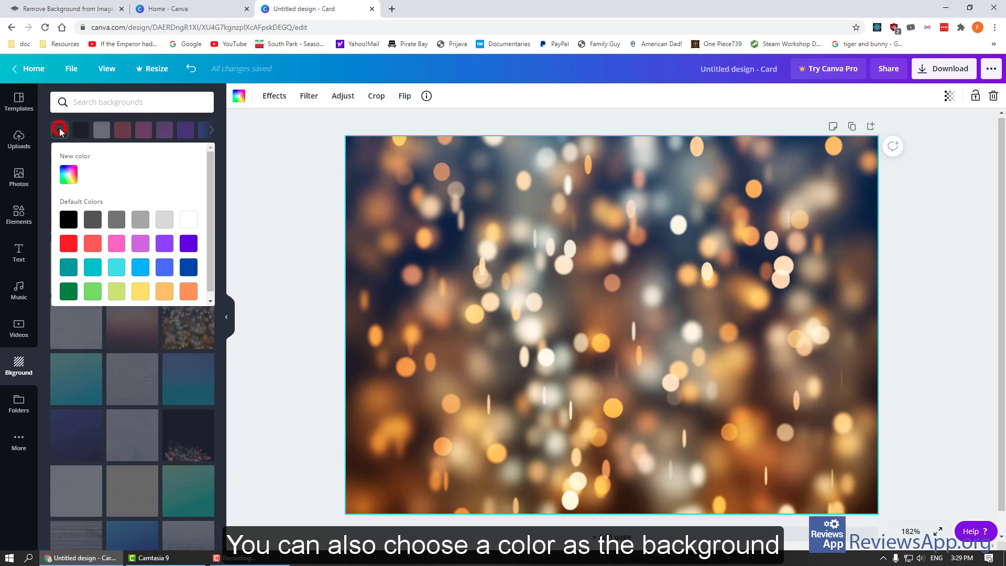
left_click(69, 177)
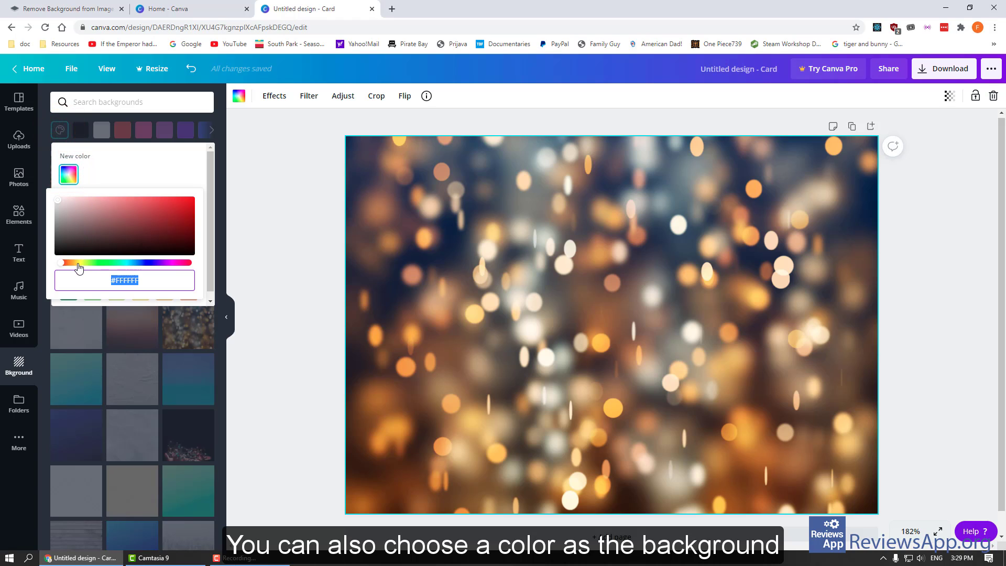
left_click(78, 263)
left_click(60, 201)
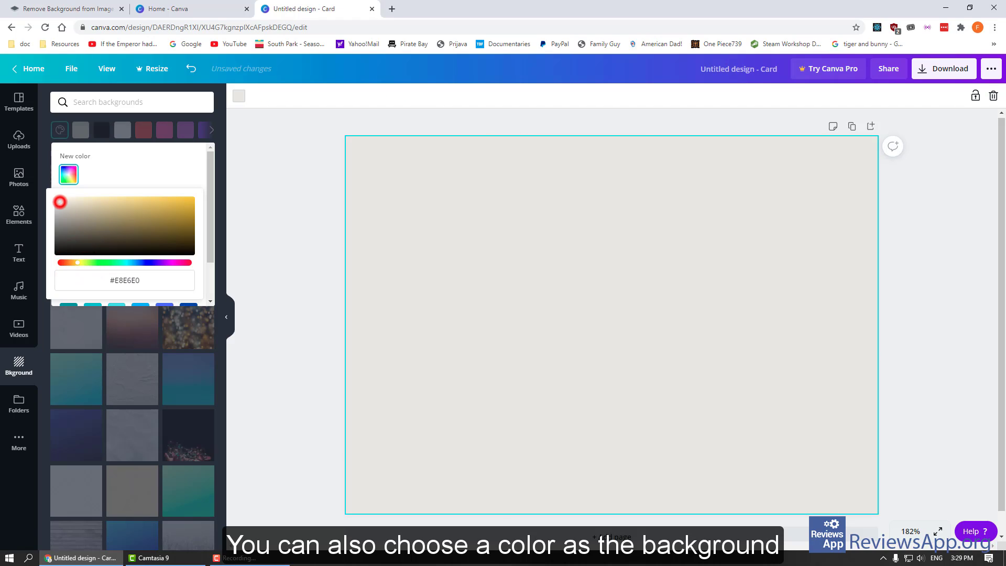
left_click_drag(60, 202, 88, 200)
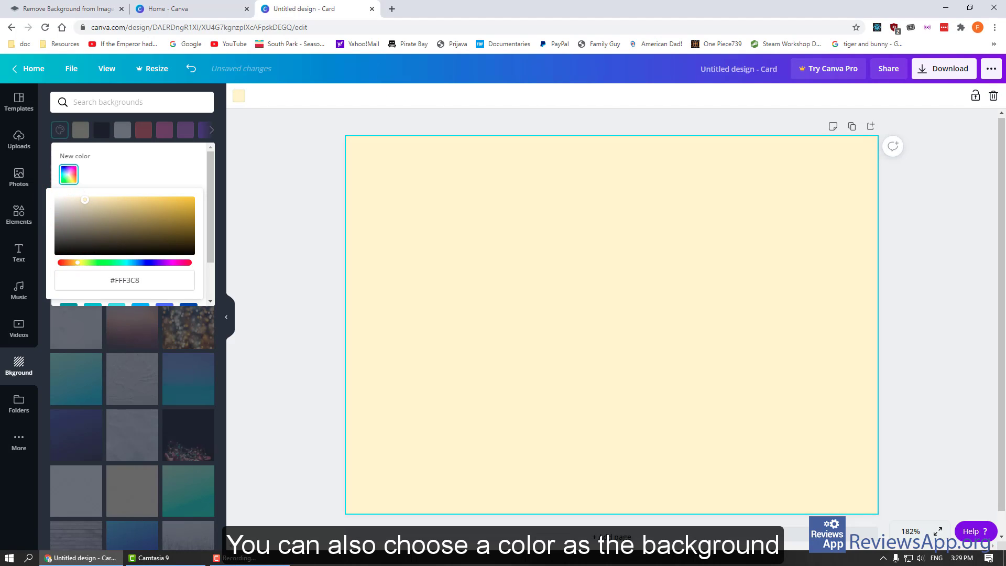
left_click(405, 275)
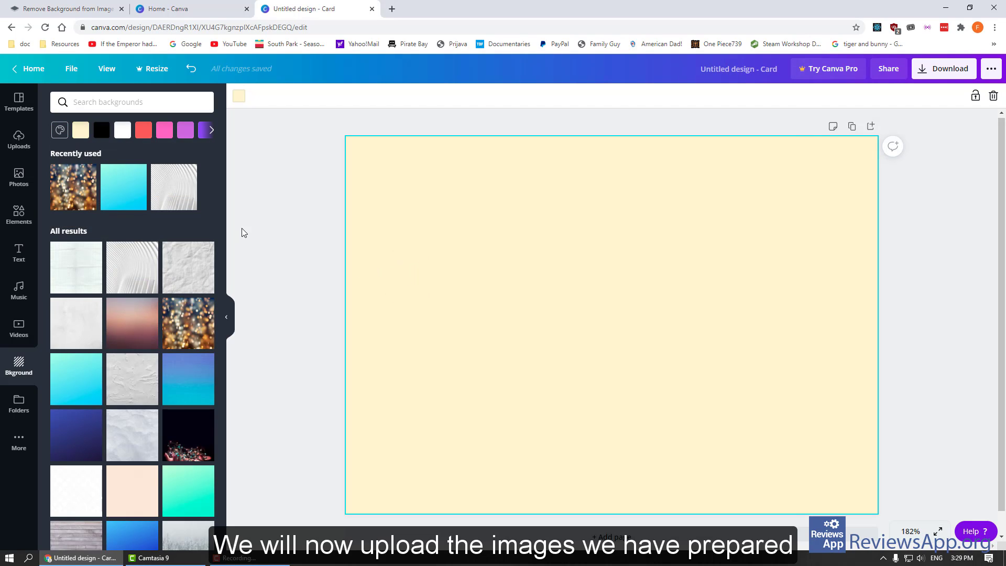
Upload slate-removebg-preview.png from the computer's Downloads folder to the design's media.
left_click(19, 139)
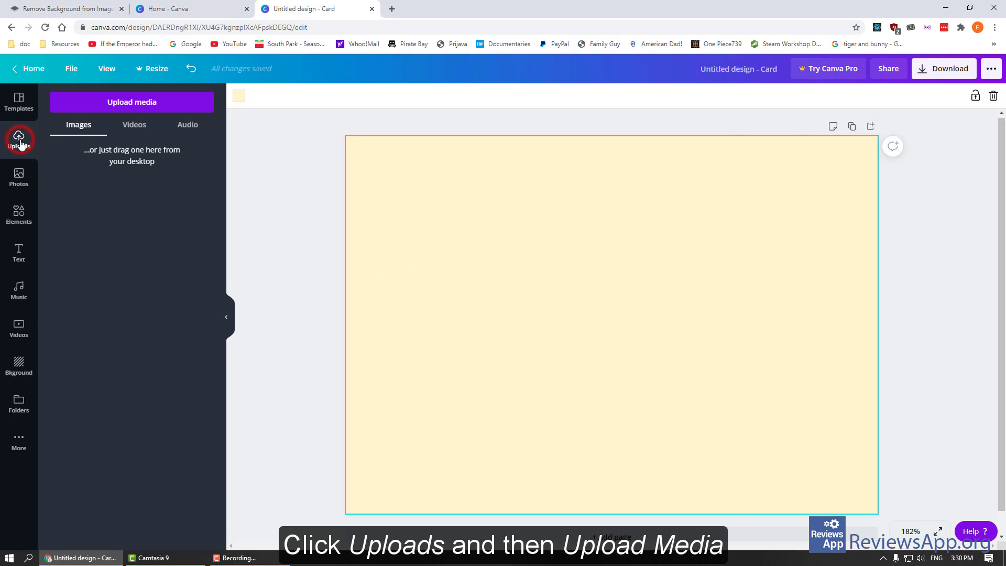
left_click(132, 103)
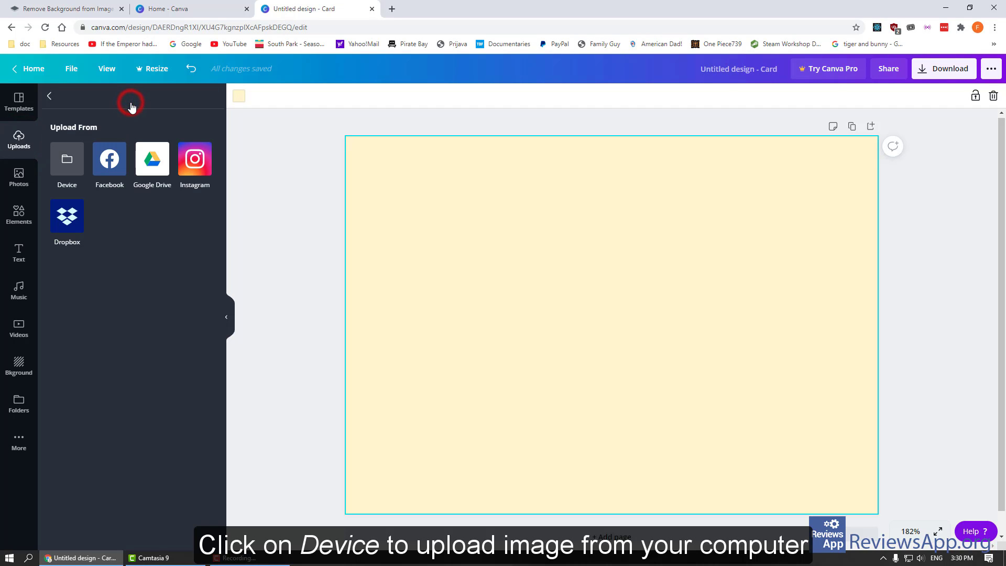
left_click(67, 161)
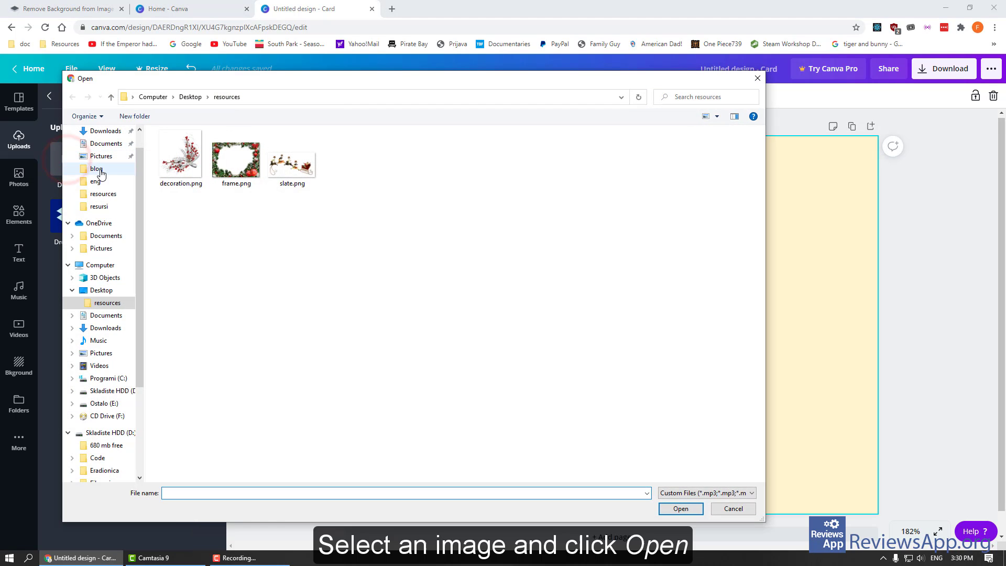
left_click(103, 131)
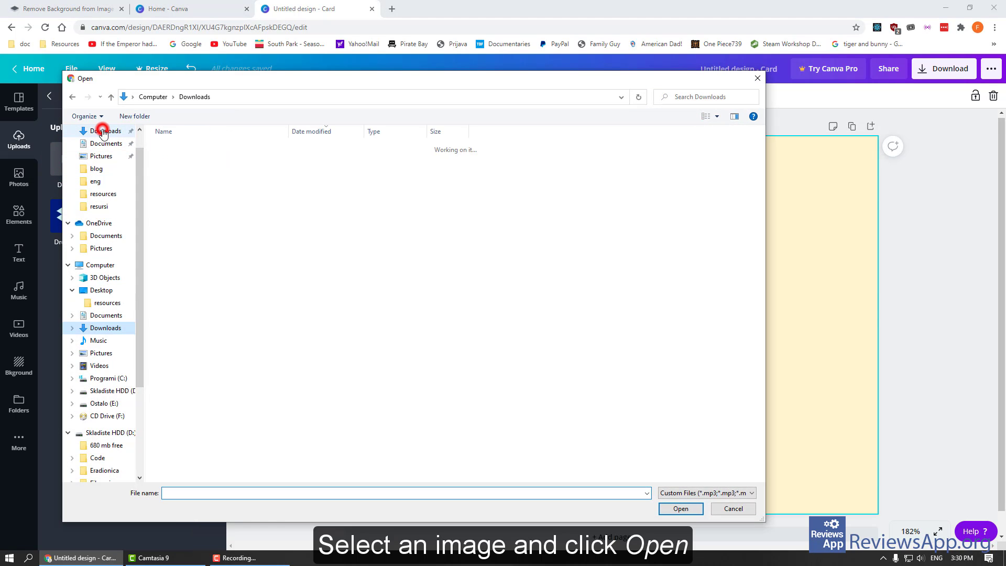
left_click(207, 161)
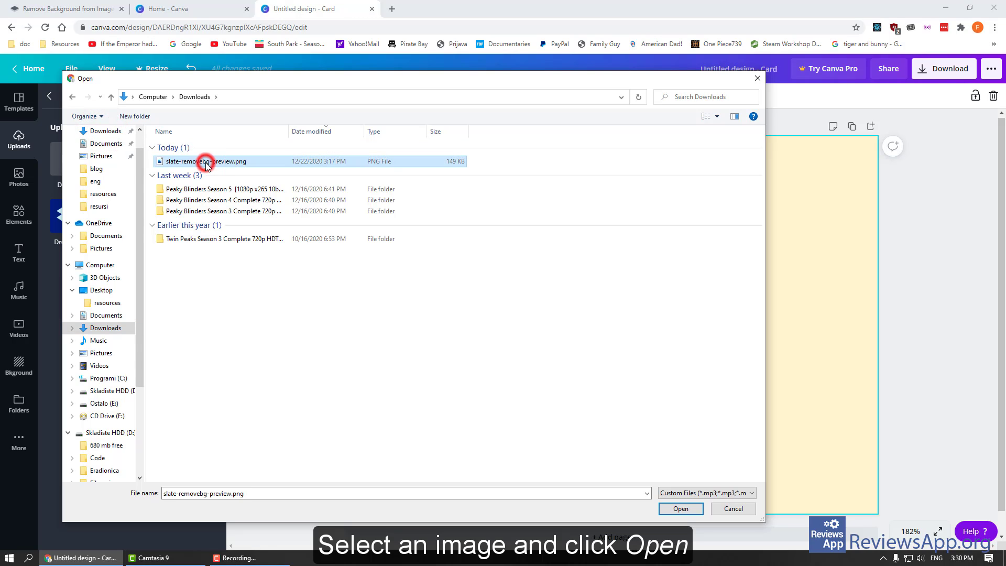
left_click(681, 508)
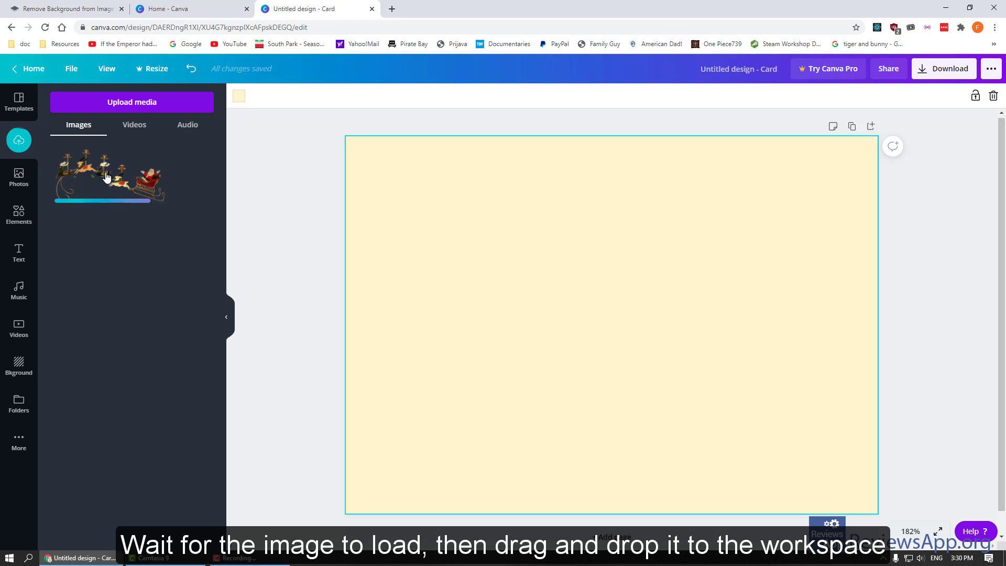
Place the uploaded sleigh image on the card, shrink it and position it near the center.
left_click_drag(124, 177, 542, 291)
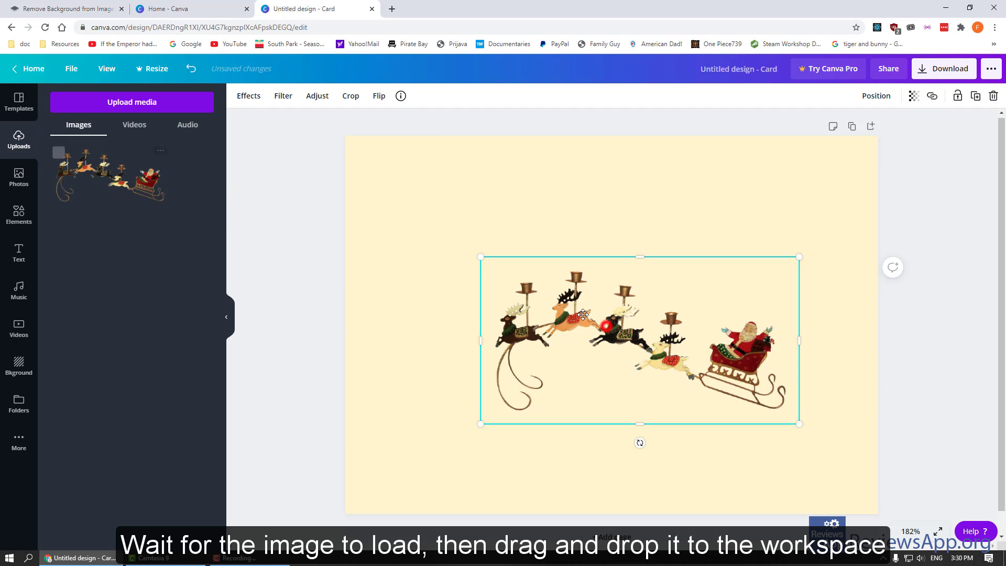
left_click_drag(586, 317, 563, 307)
left_click_drag(459, 246, 541, 288)
left_click_drag(631, 341, 591, 317)
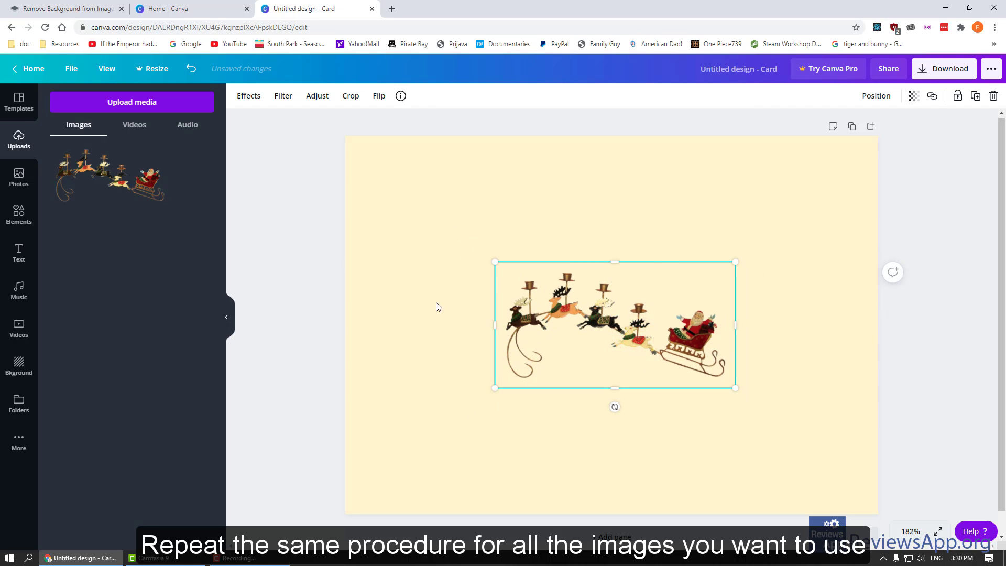
Upload frame.png from the Desktop's resources folder and apply it as the card's full-page background.
left_click(117, 103)
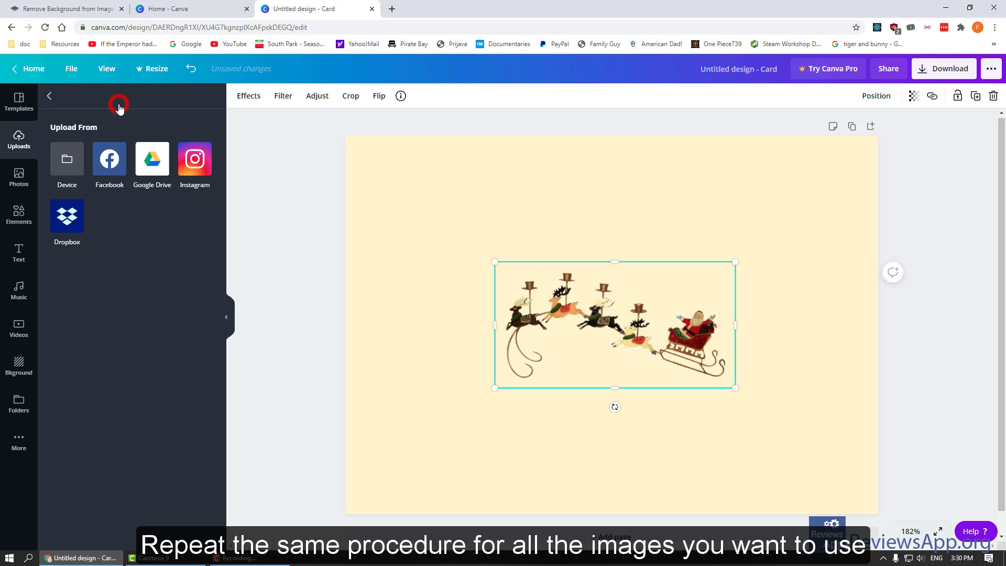
left_click(73, 164)
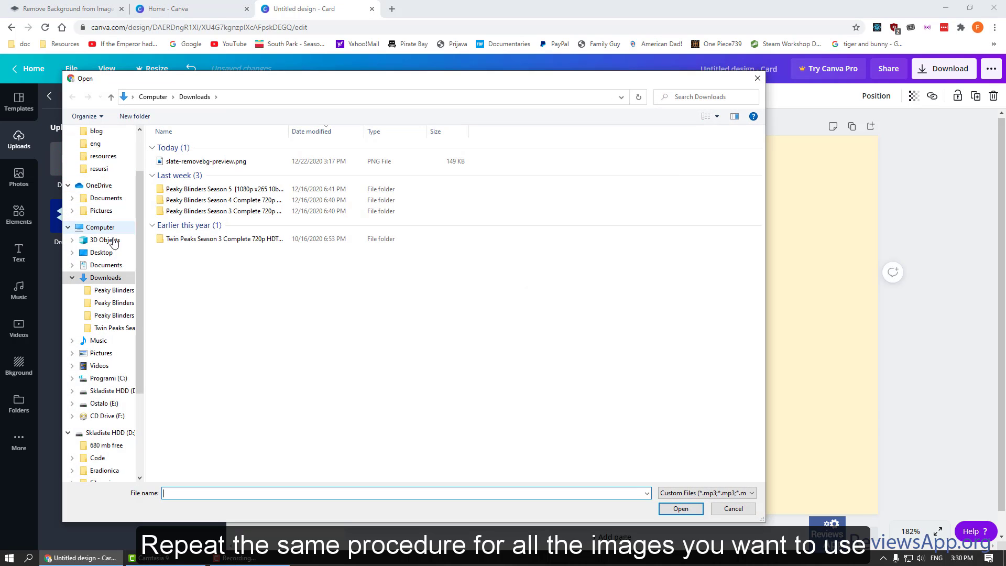
scroll(108, 199, "up", 2)
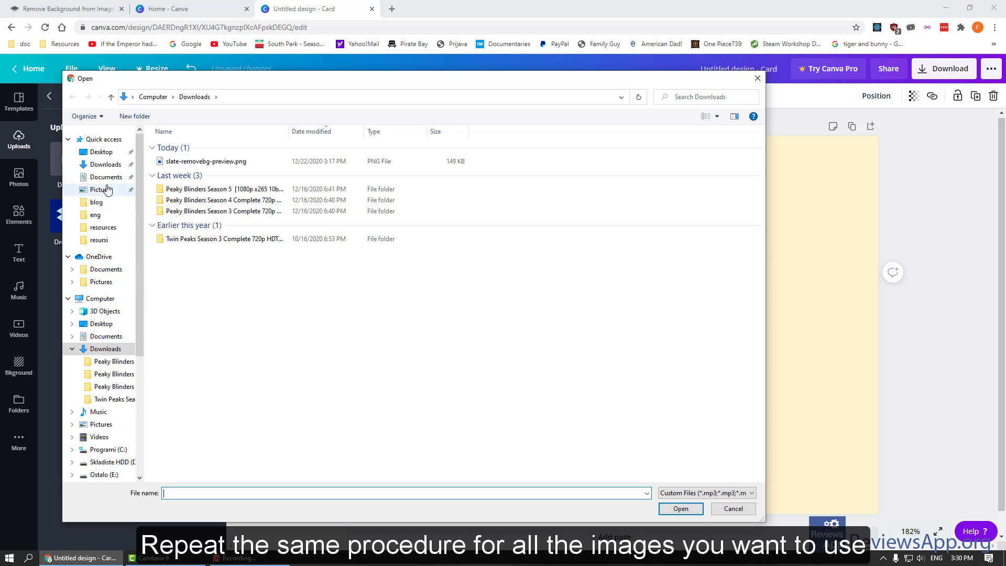
left_click(102, 152)
double_click(194, 164)
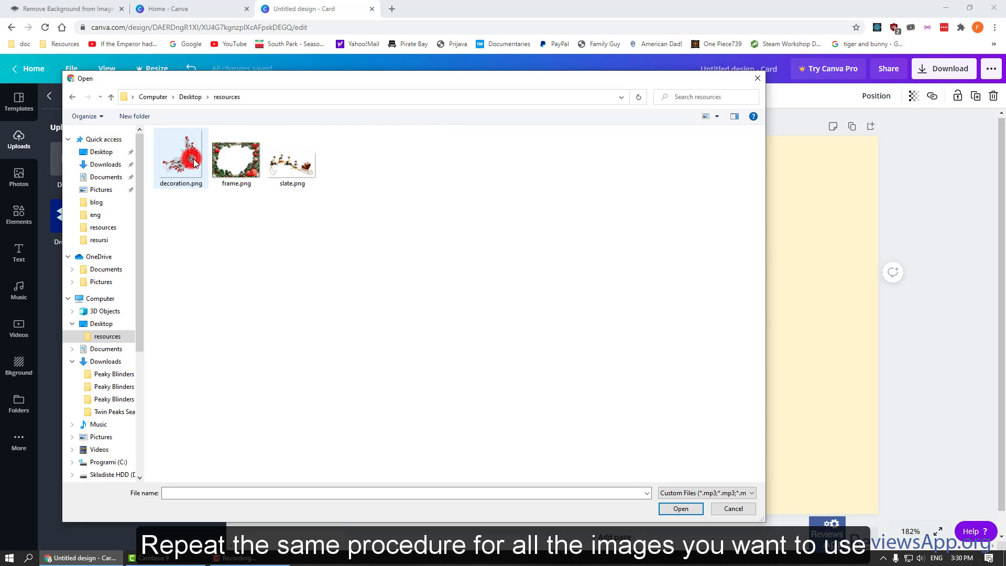
left_click(235, 161)
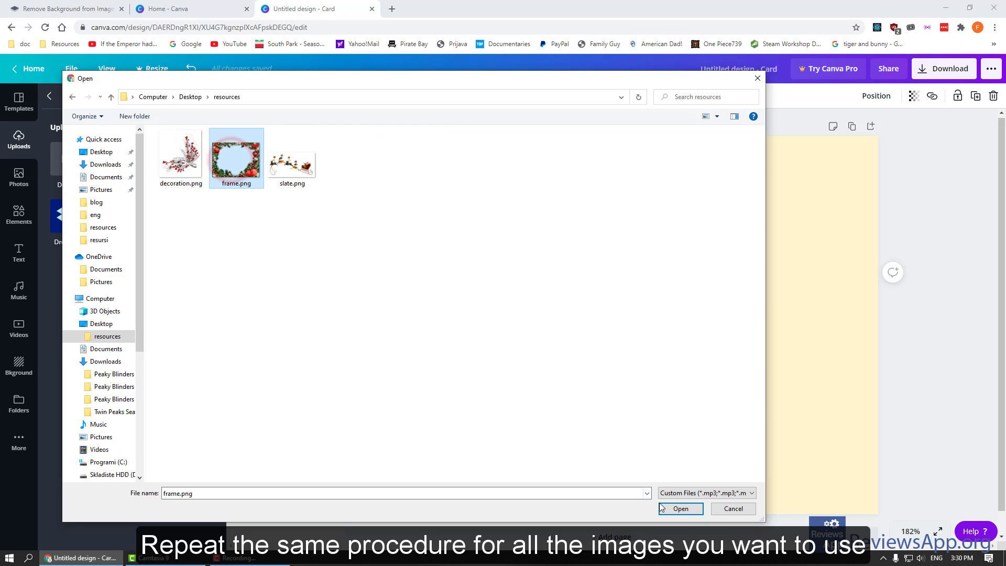
left_click(680, 509)
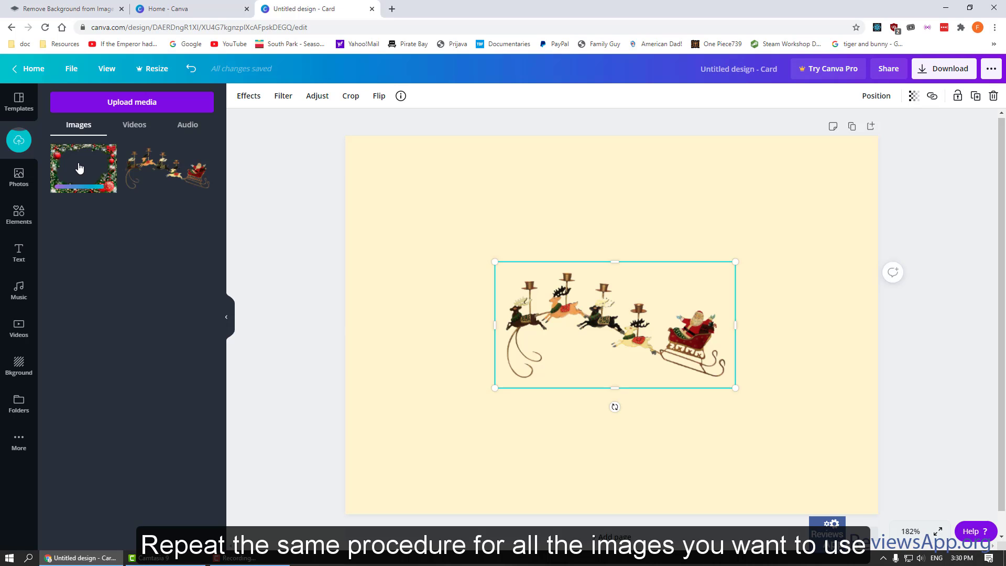
left_click_drag(79, 167, 414, 240)
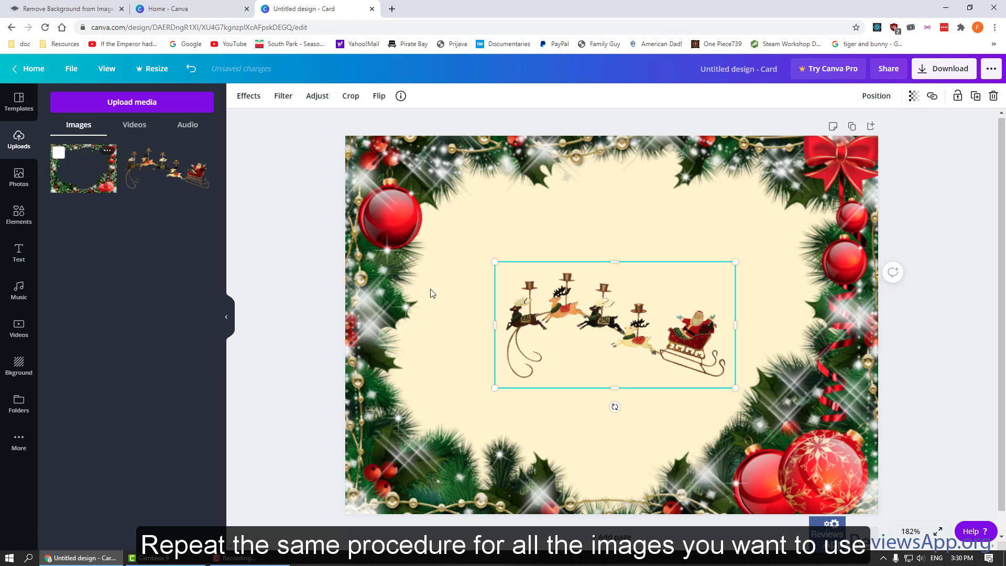
left_click(458, 364)
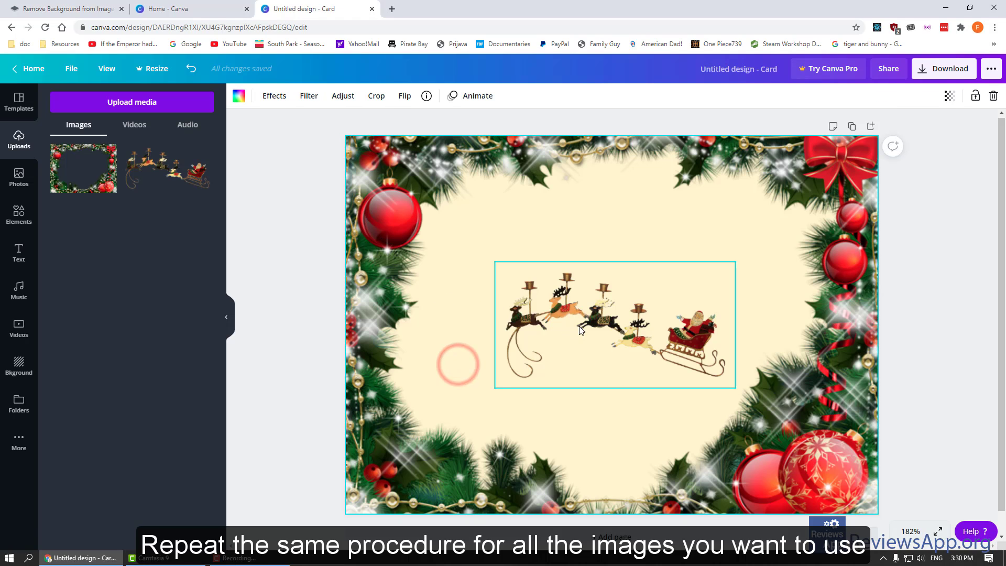
Shrink the sleigh image to about 5.6 wide by 3 high and move it slightly below the card's center.
left_click_drag(594, 318, 569, 341)
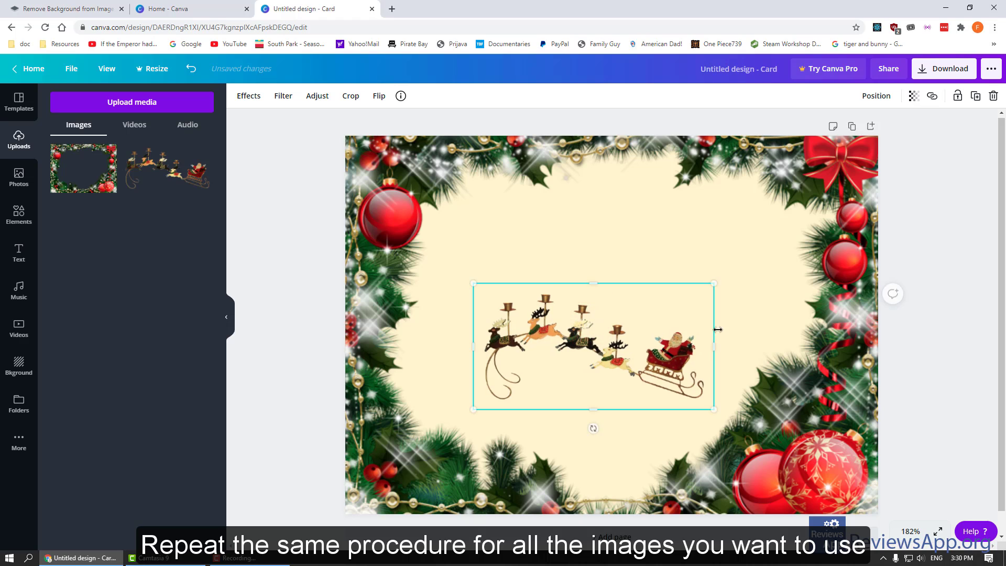
left_click_drag(710, 286, 678, 302)
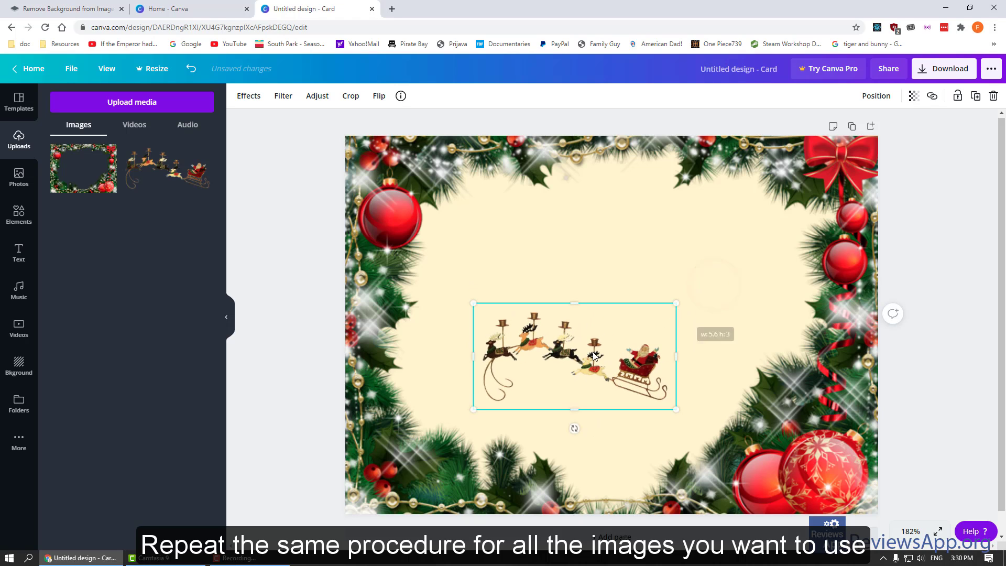
left_click_drag(561, 350, 598, 359)
left_click(471, 343)
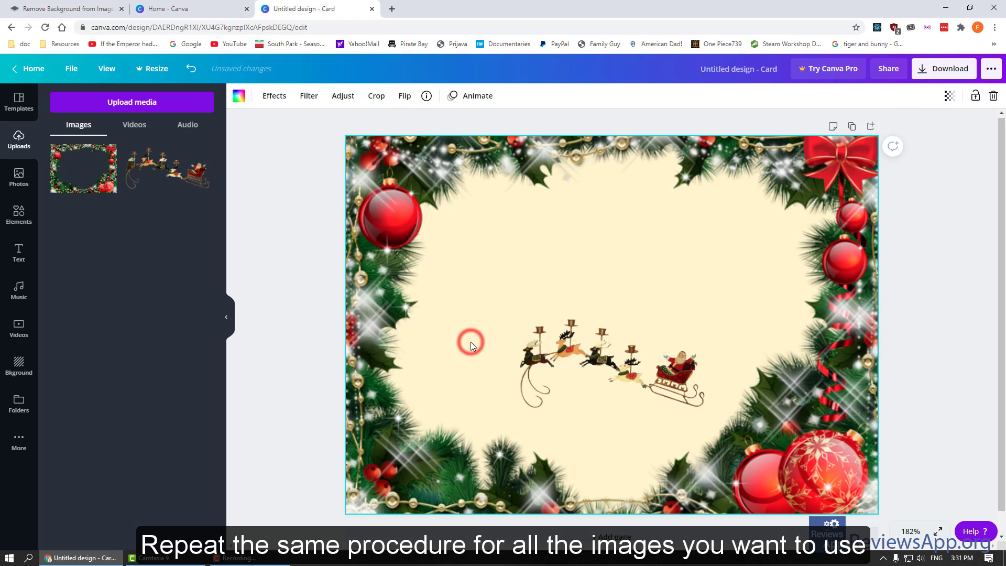
Upload decoration.png from the Desktop's resources folder to the design's media.
left_click(123, 105)
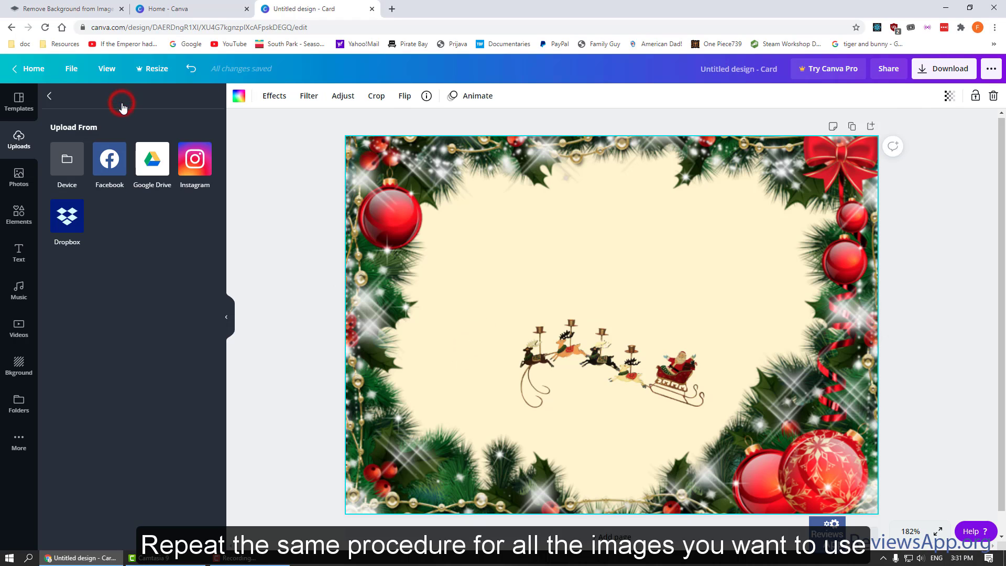
left_click(70, 159)
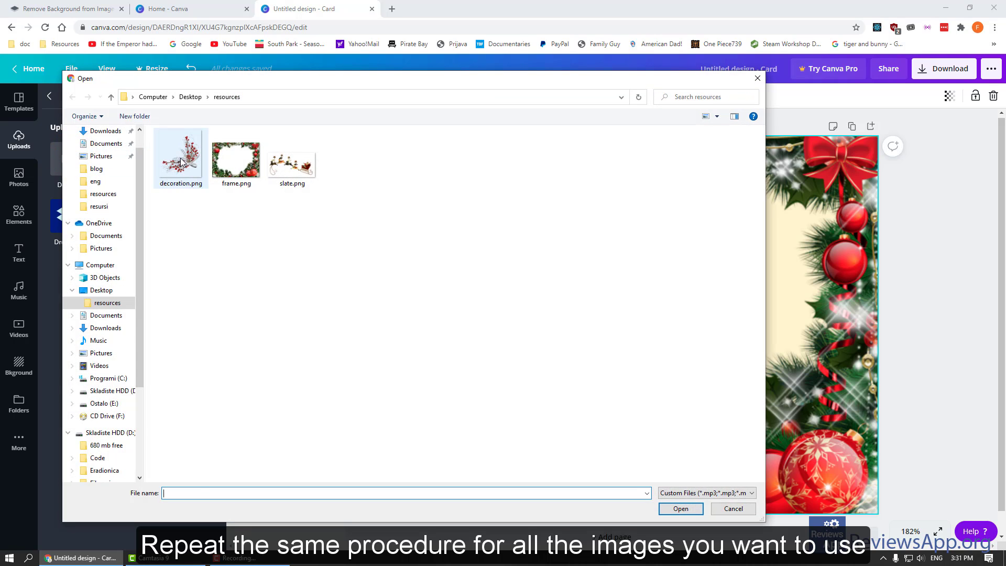
left_click(181, 162)
left_click(686, 510)
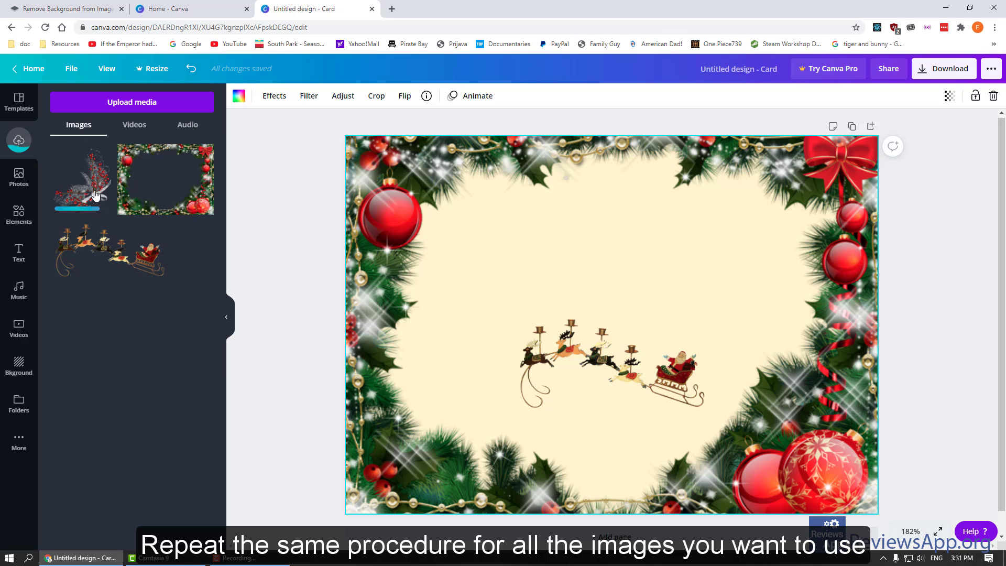
Place the uploaded berry decoration on the card, shrink it and position it just above the sleigh's Santa end.
left_click_drag(89, 189, 619, 262)
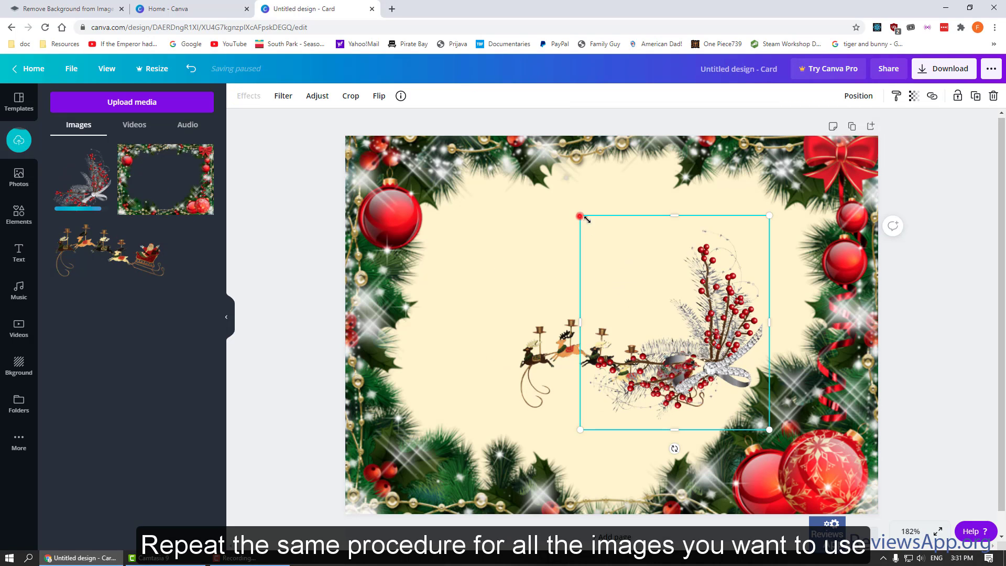
left_click_drag(579, 215, 666, 313)
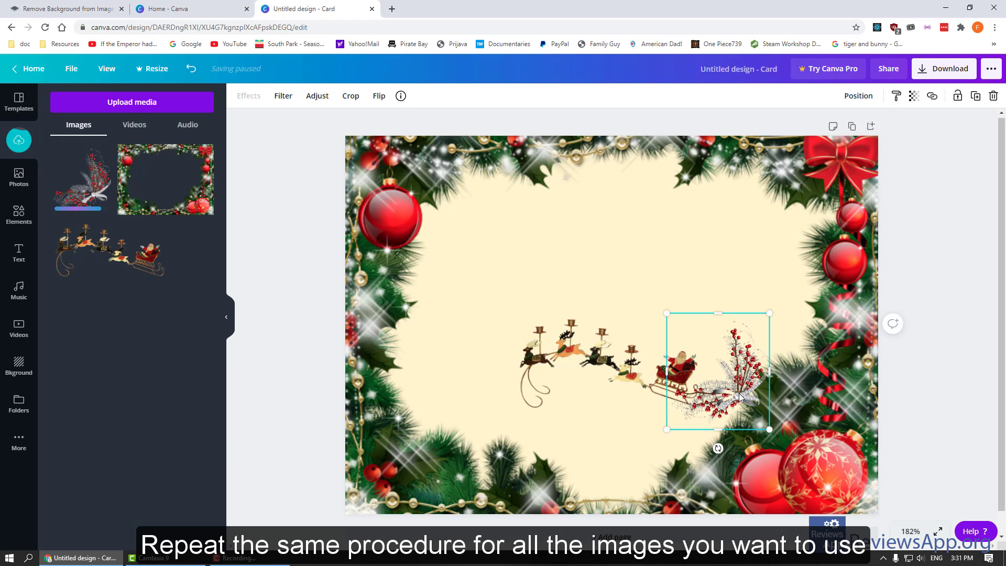
left_click_drag(739, 396, 688, 287)
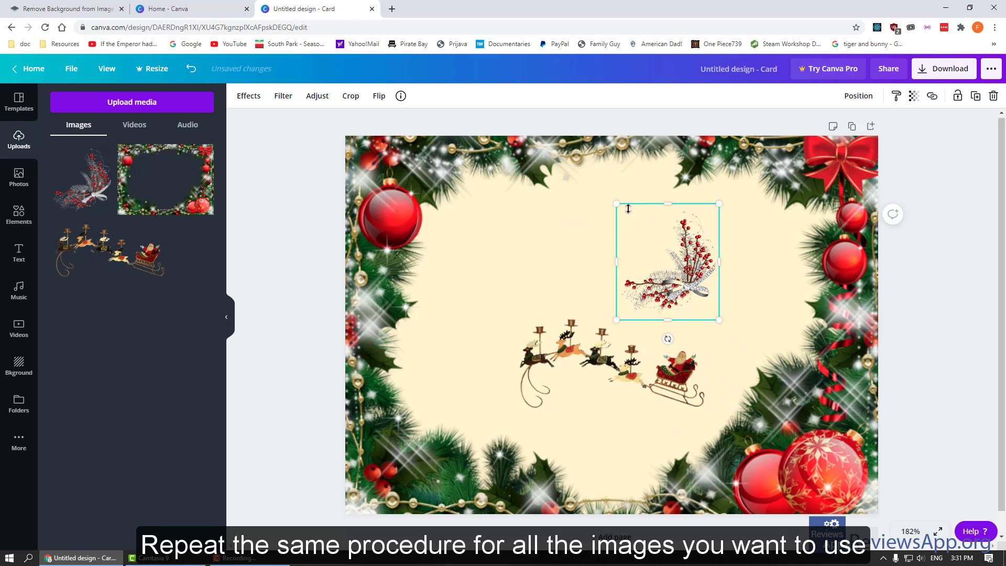
left_click_drag(619, 205, 642, 234)
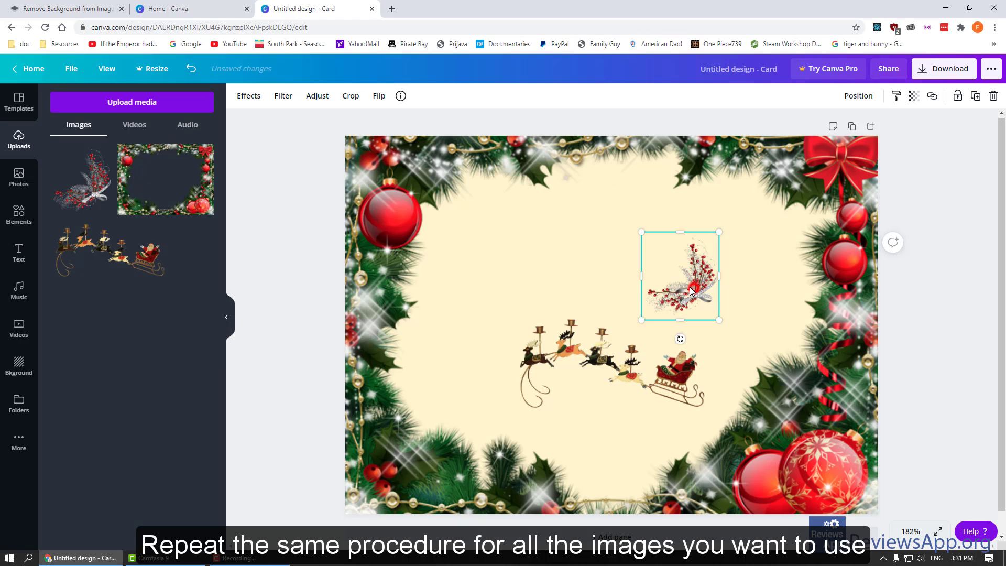
left_click_drag(693, 289, 684, 283)
left_click(530, 267)
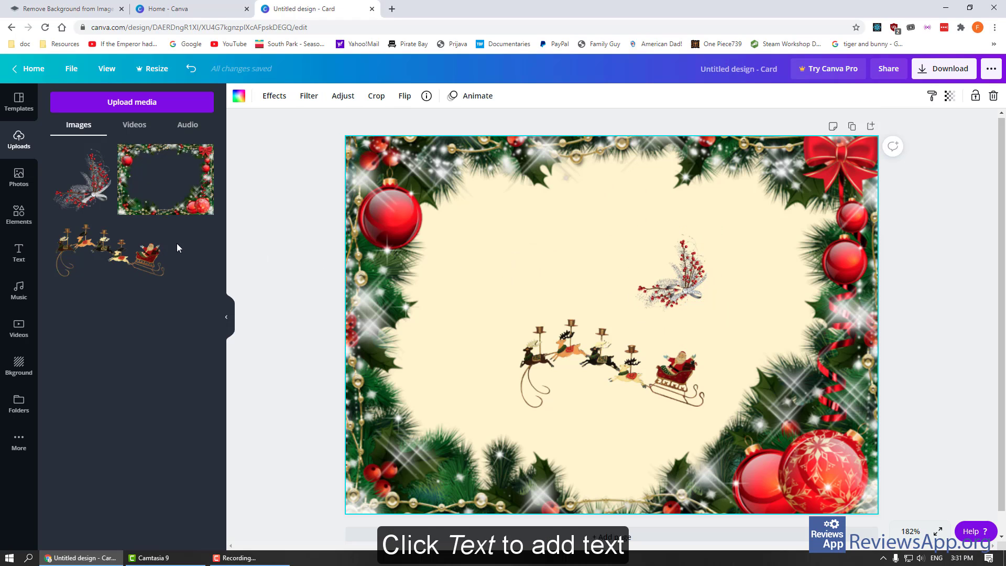
Add a subheading reading "Happy Holidays" and move it above the sleigh, beside the berry decoration.
left_click(20, 256)
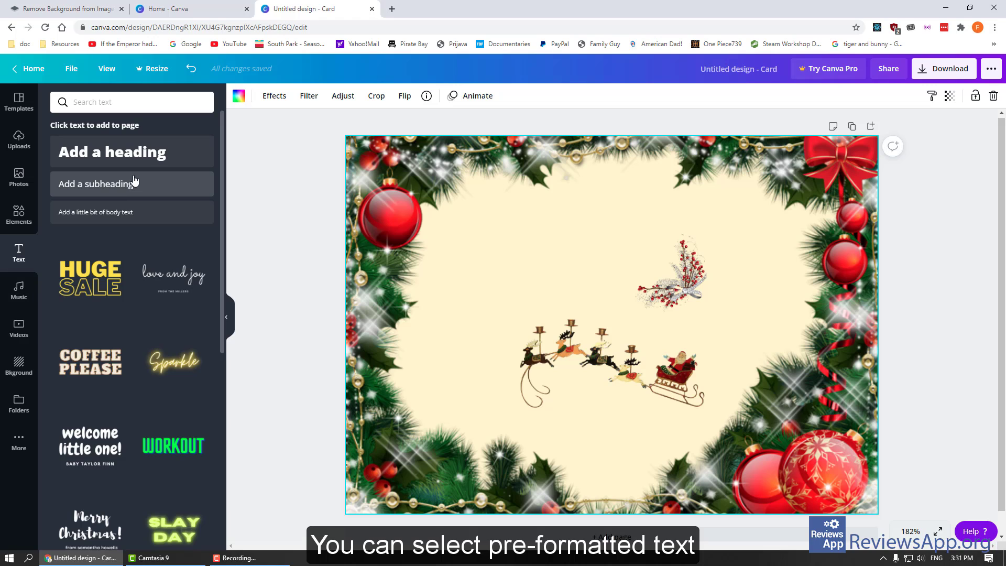
scroll(156, 335, "down", 3)
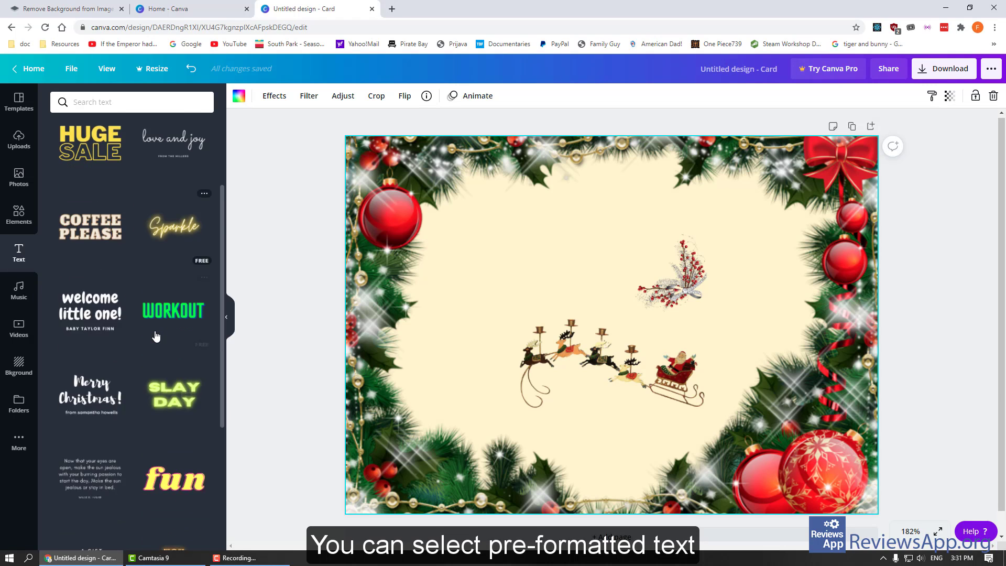
scroll(156, 335, "down", 3)
scroll(156, 335, "up", 4)
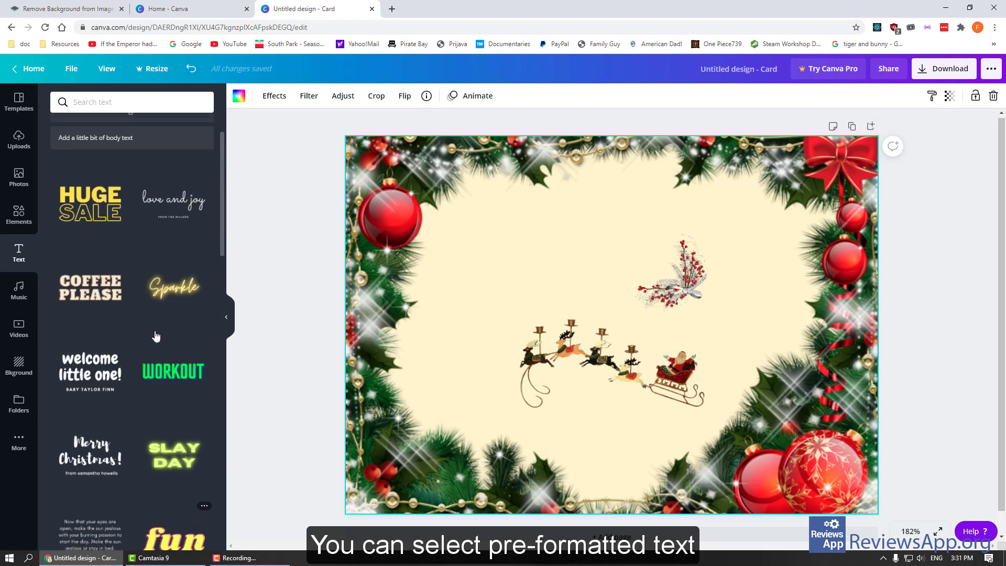
scroll(156, 335, "up", 2)
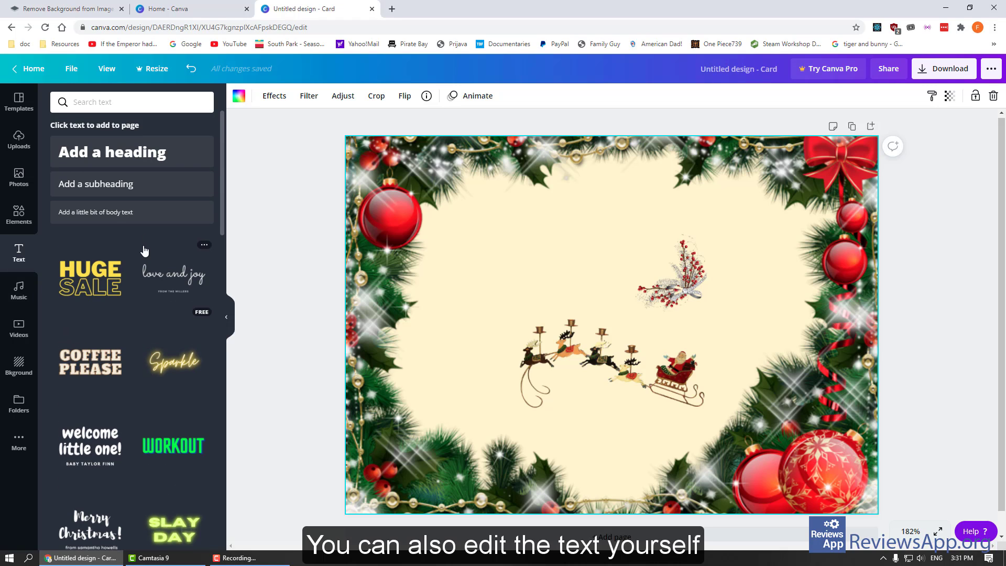
left_click(132, 185)
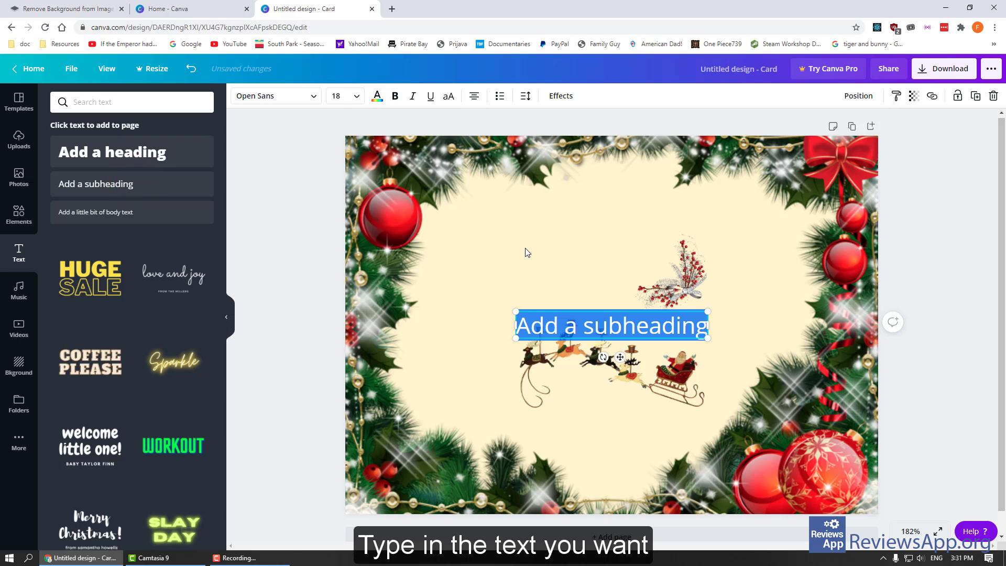
type("H")
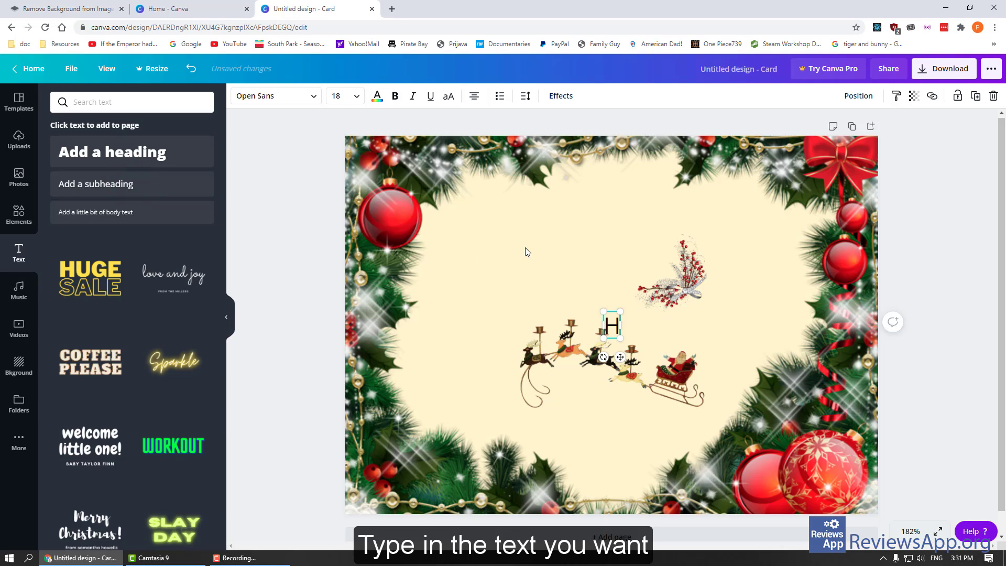
type("appy")
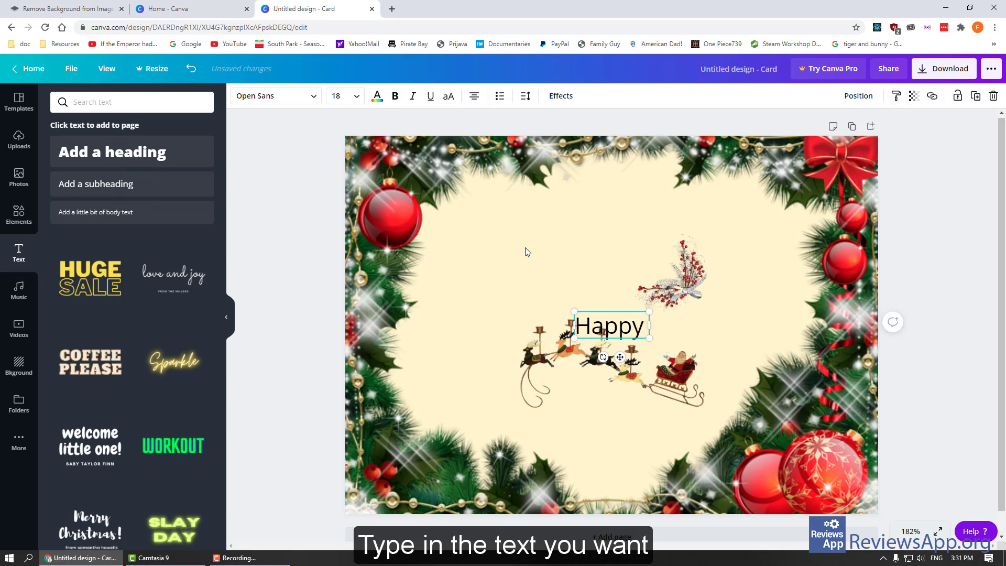
type(" Holida")
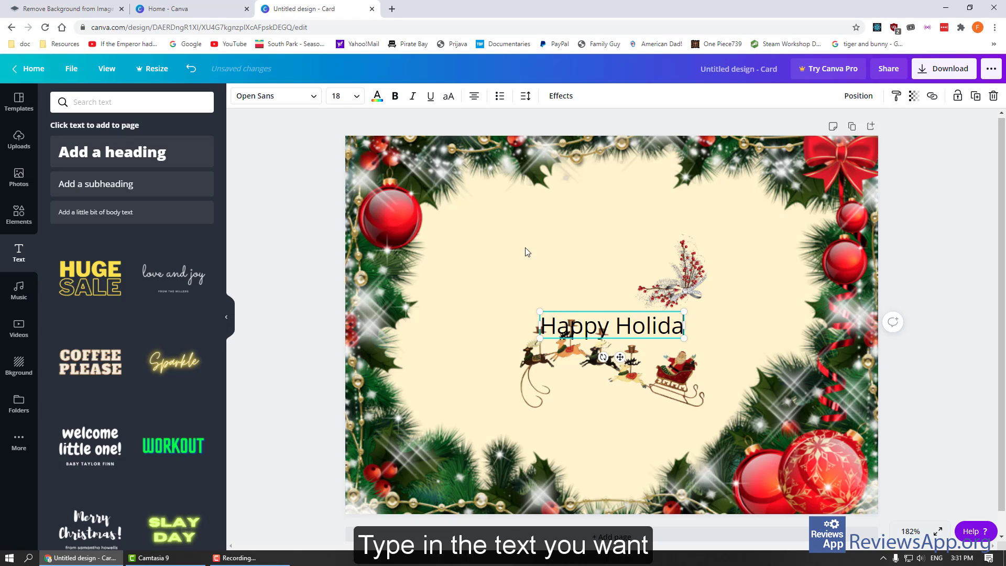
type("ys")
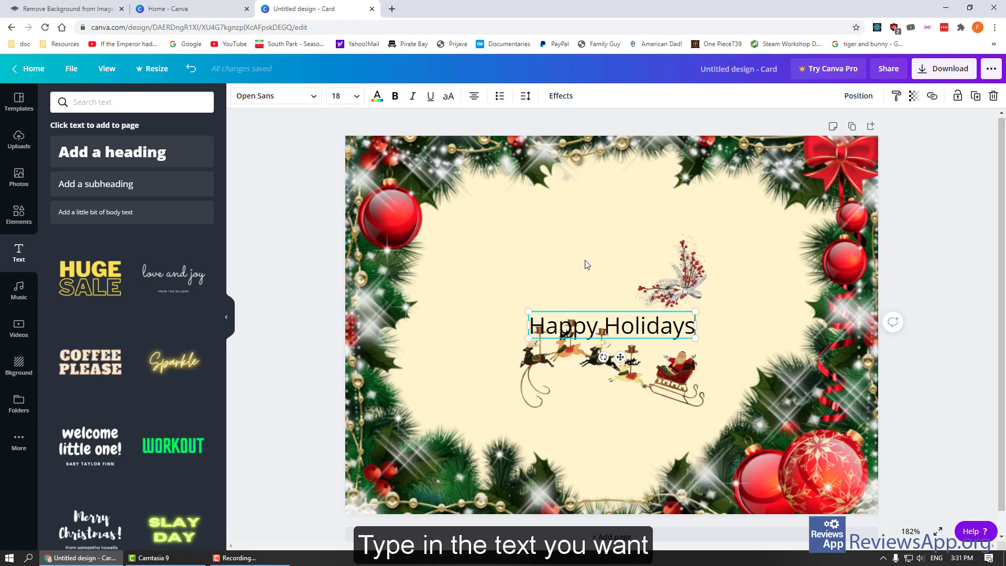
left_click(587, 273)
left_click_drag(612, 326, 581, 251)
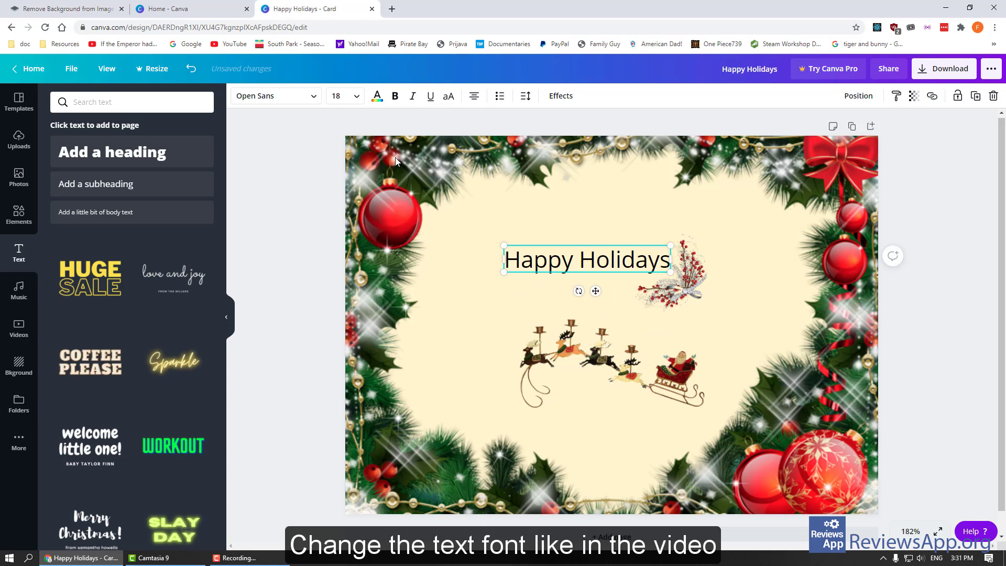
Set the "Happy Holidays" text in the Bakerie Bold font and colour it bright red from the frame's photo colors.
left_click(312, 96)
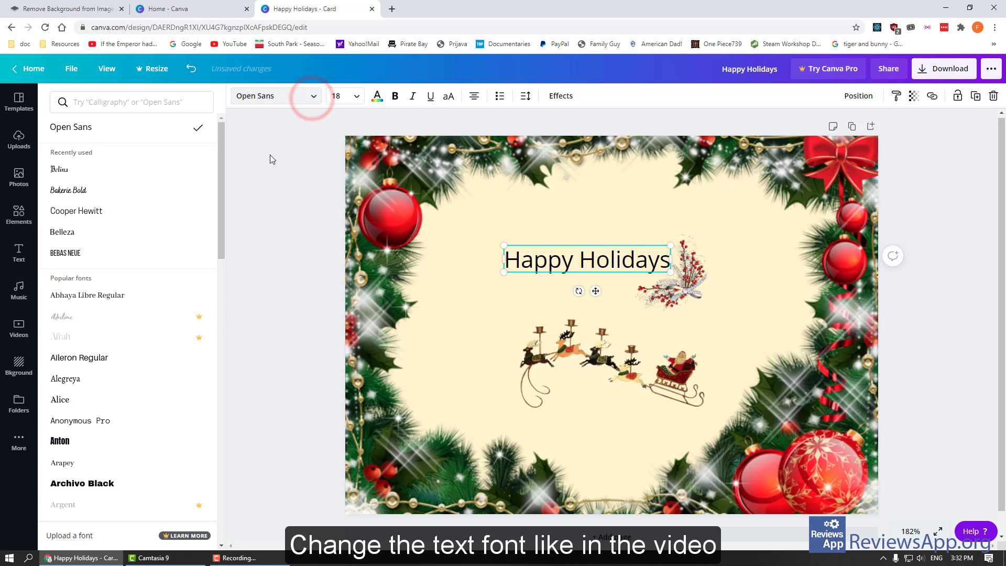
scroll(118, 282, "down", 2)
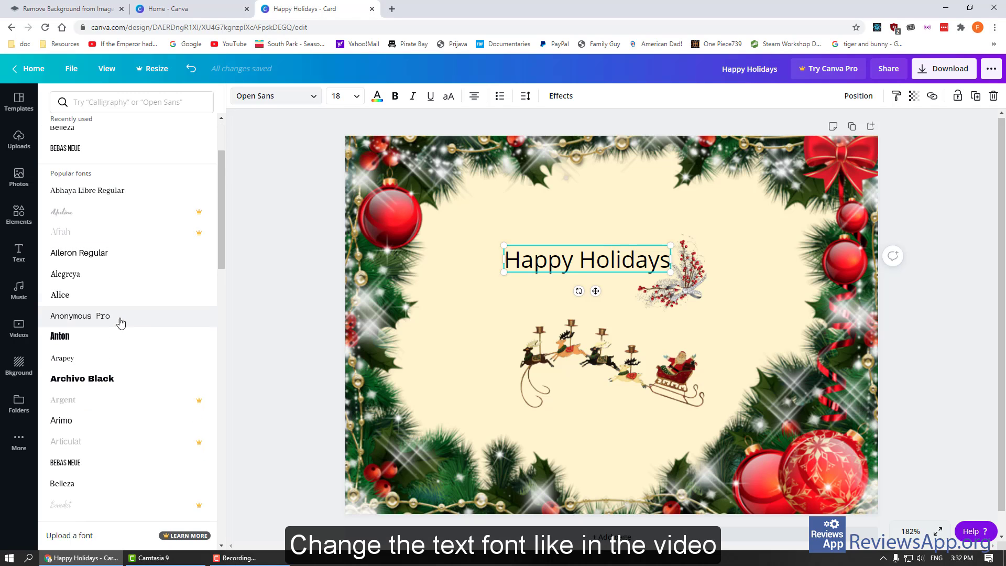
scroll(111, 341, "up", 2)
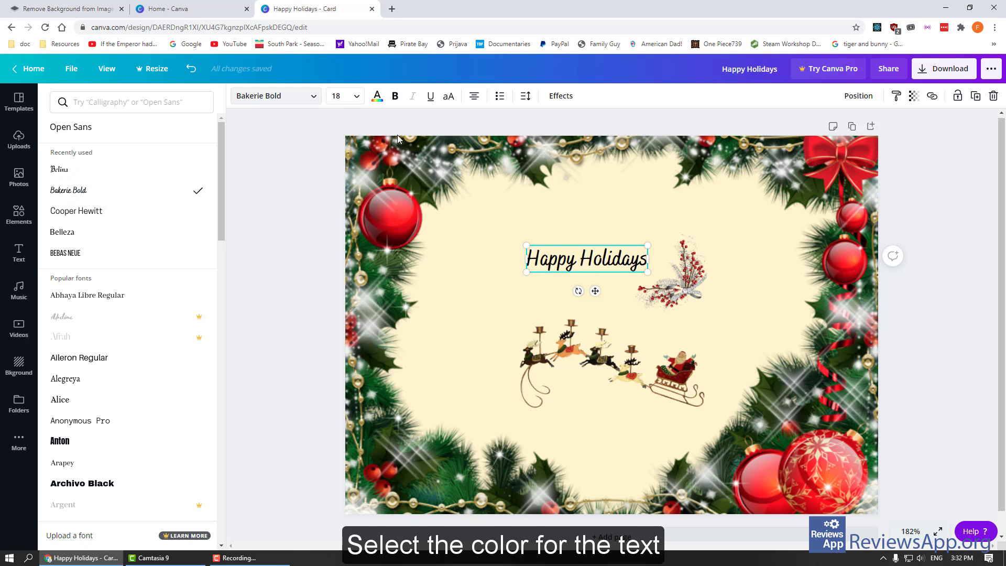
left_click(376, 103)
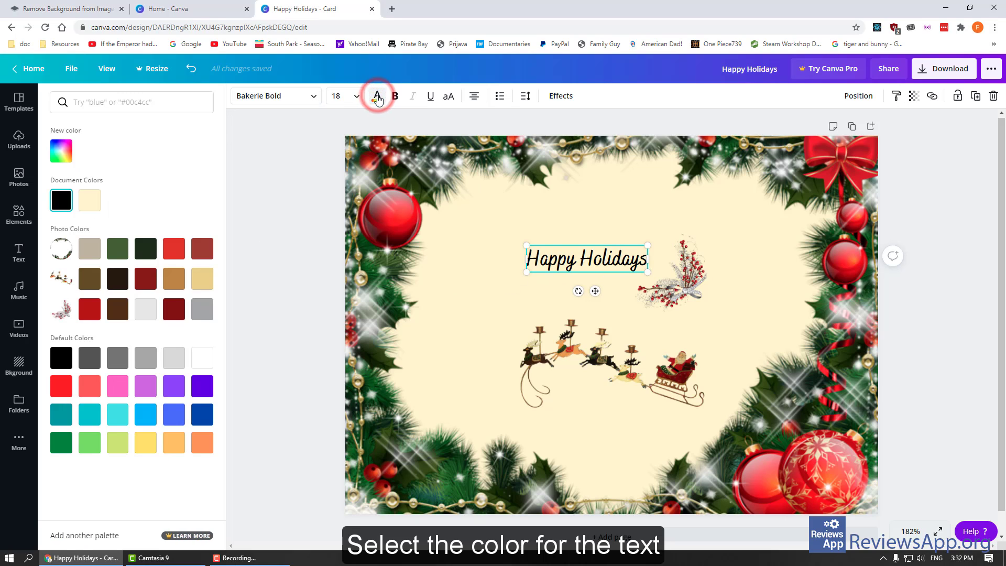
left_click(174, 249)
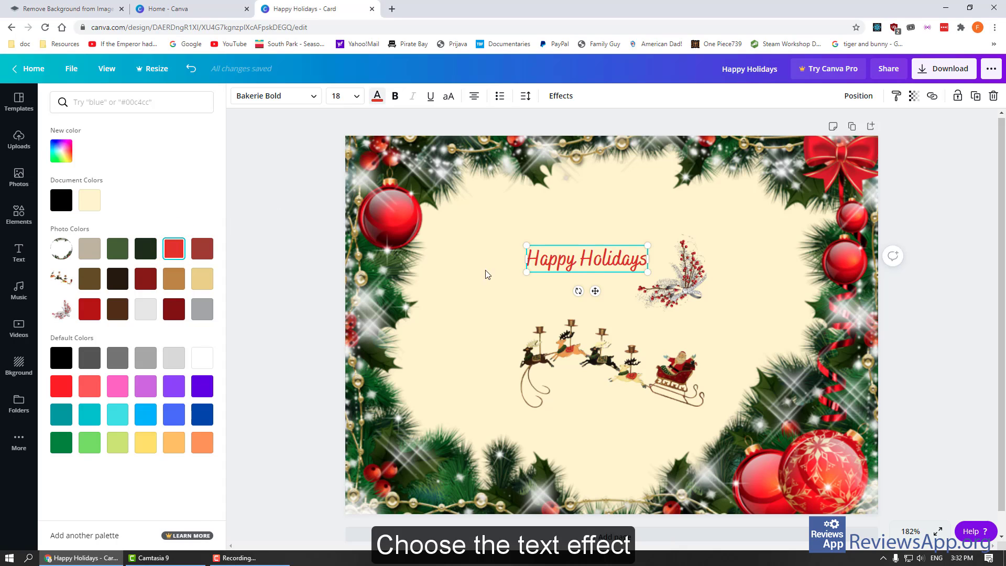
Try the Glitch and Neon effects on the "Happy Holidays" text, and settle on the Hollow effect.
left_click(567, 98)
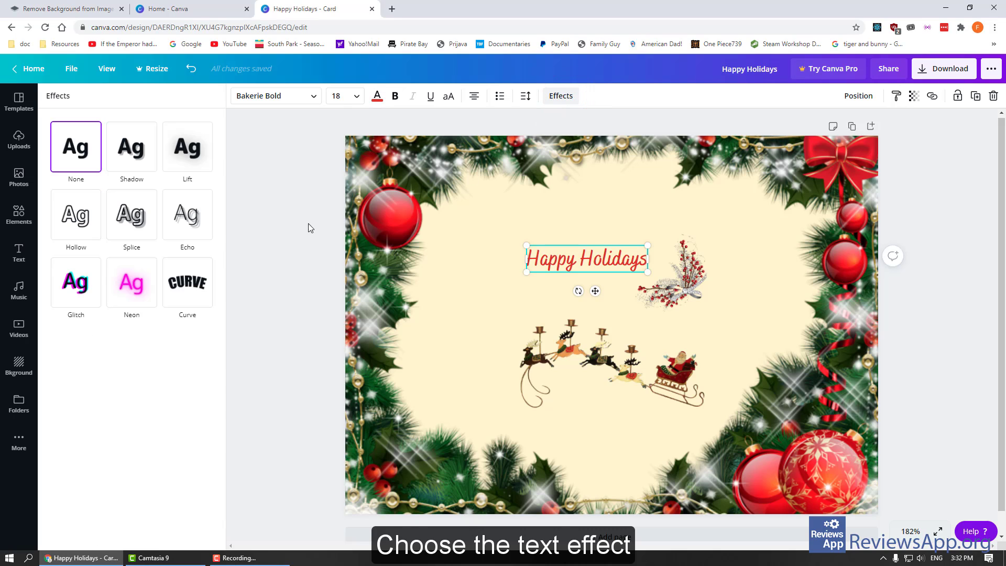
left_click(78, 284)
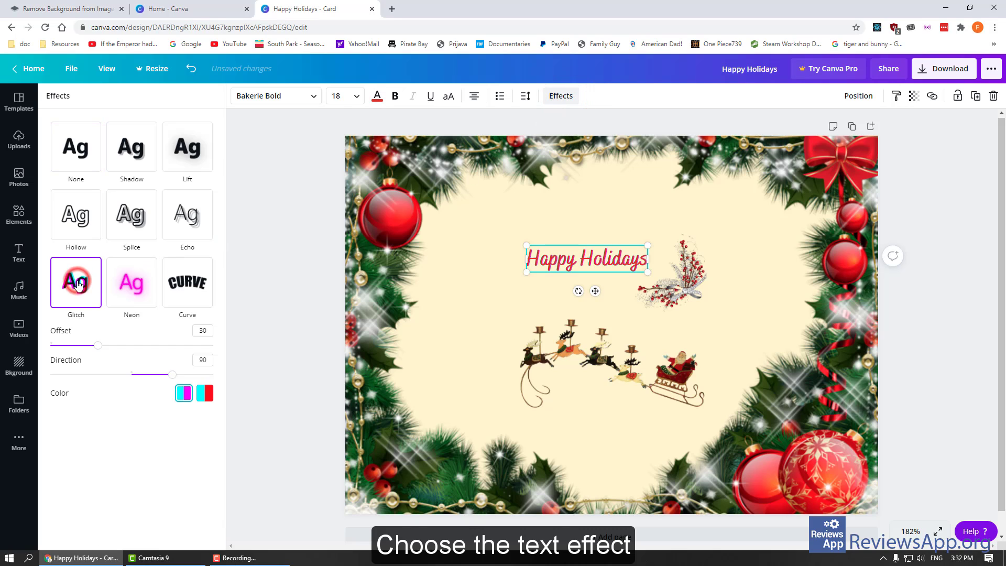
left_click(132, 284)
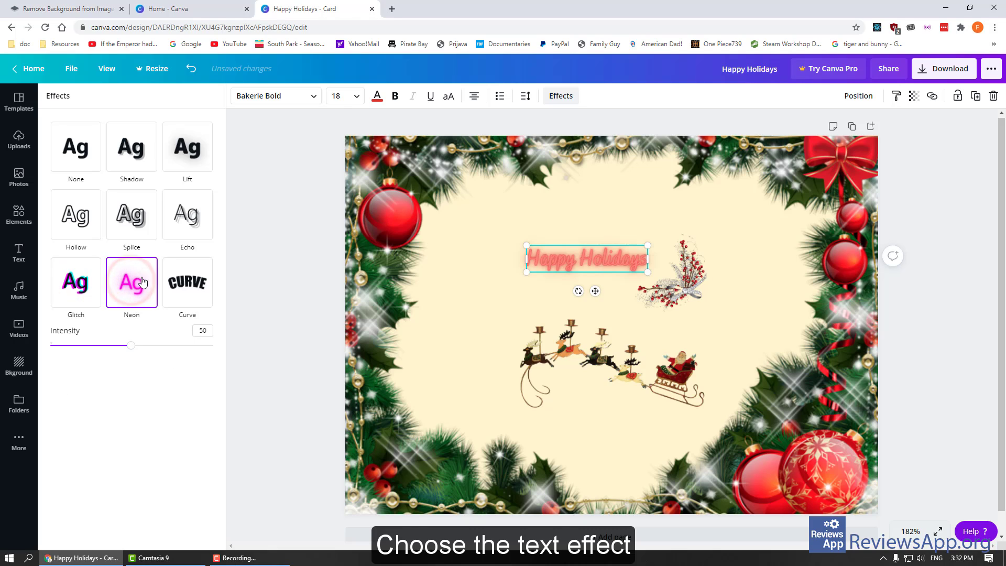
left_click(81, 210)
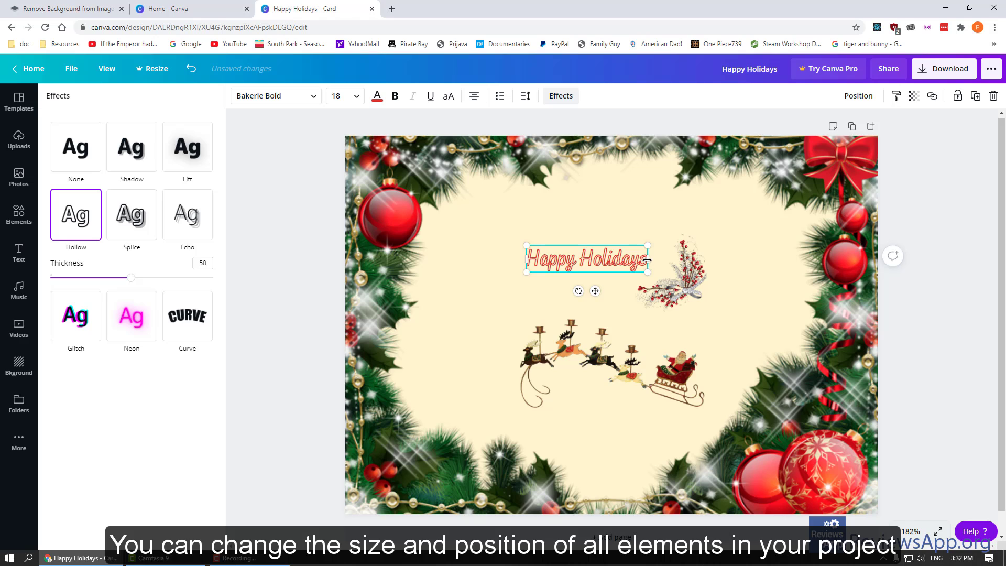
Enlarge the "Happy Holidays" text to about size 30.7 and shift it and the berry decoration toward the card's right side.
left_click_drag(549, 256, 490, 231)
left_click_drag(588, 242, 674, 286)
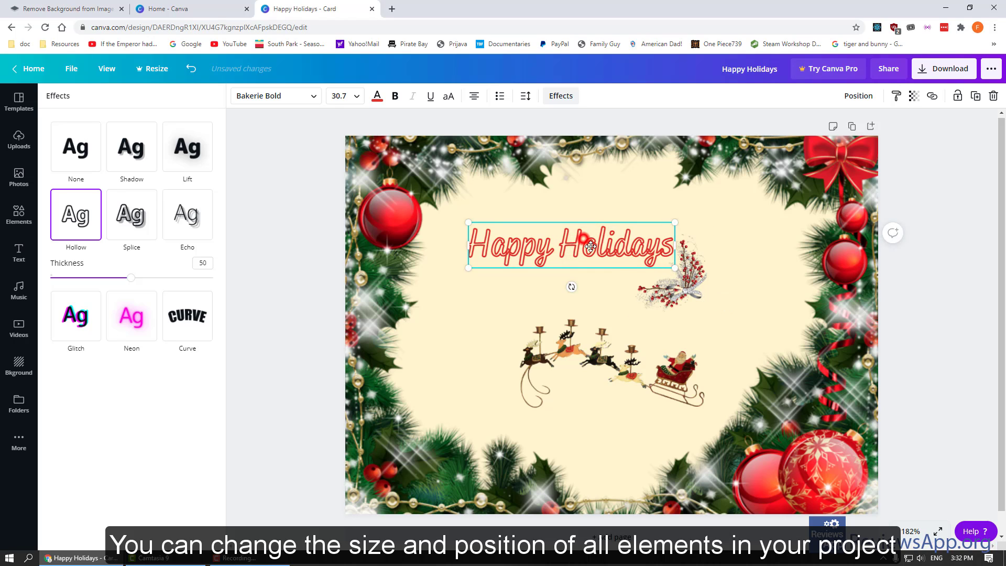
left_click_drag(584, 239, 590, 245)
left_click_drag(687, 288, 723, 287)
left_click_drag(587, 252, 613, 253)
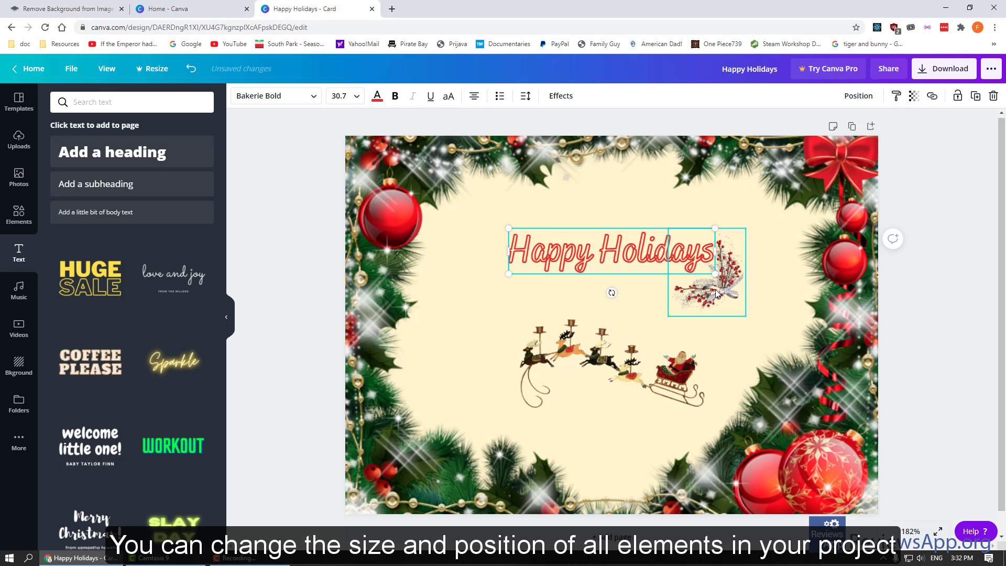
Shrink the berry decoration and tuck it just below the heading's right end, undoing the text box narrowing that wraps the heading.
left_click_drag(714, 290, 712, 254)
left_click(716, 271)
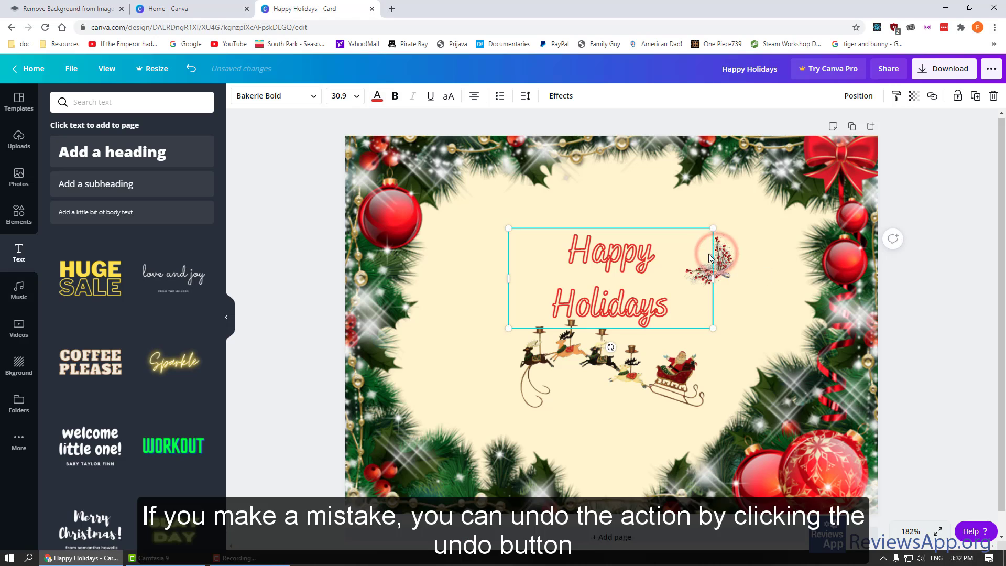
left_click(192, 70)
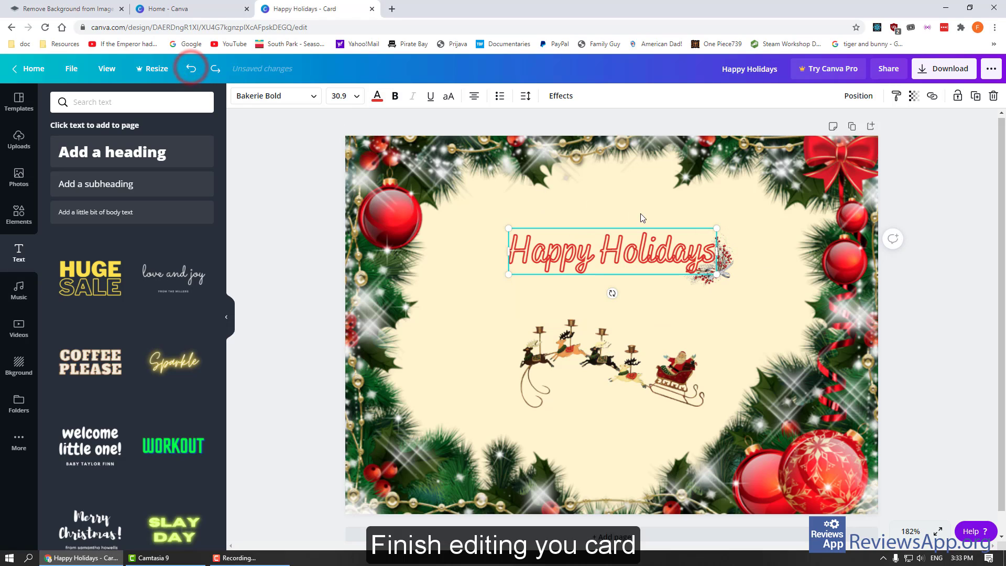
left_click_drag(734, 262, 736, 278)
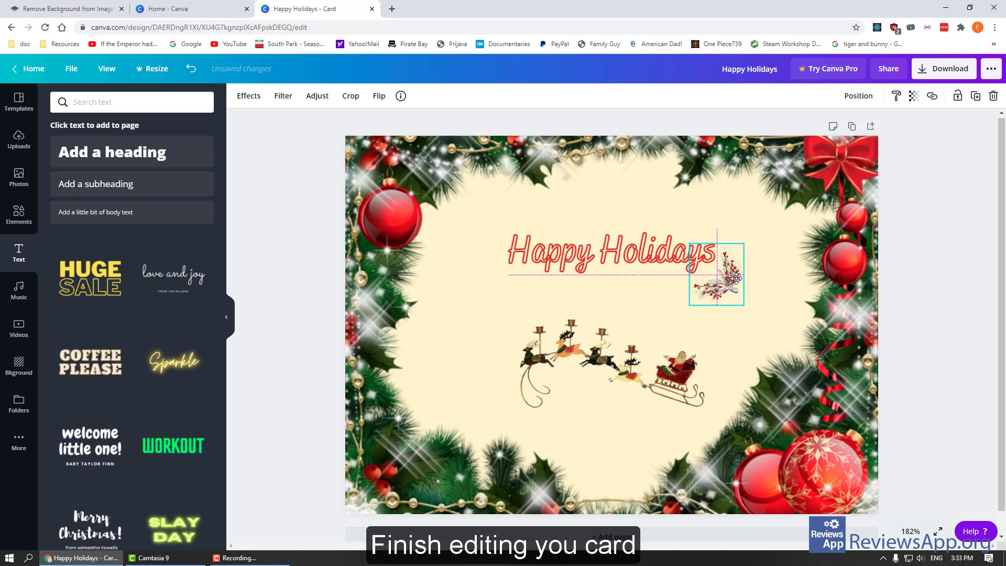
left_click(631, 308)
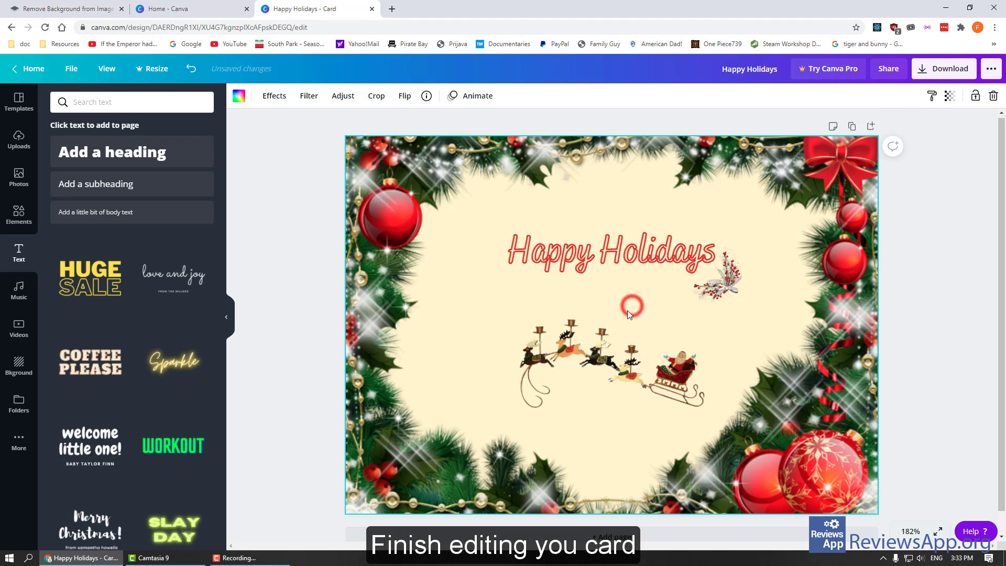
Move the sleigh image left and slightly up, and widen it to just past the heading's right end.
left_click_drag(585, 354, 538, 344)
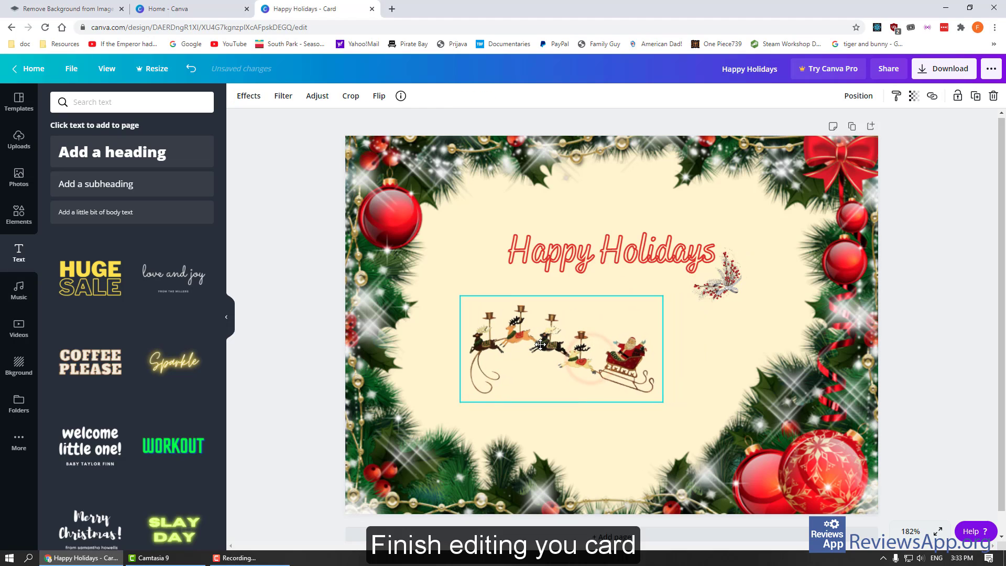
left_click_drag(665, 352, 723, 355)
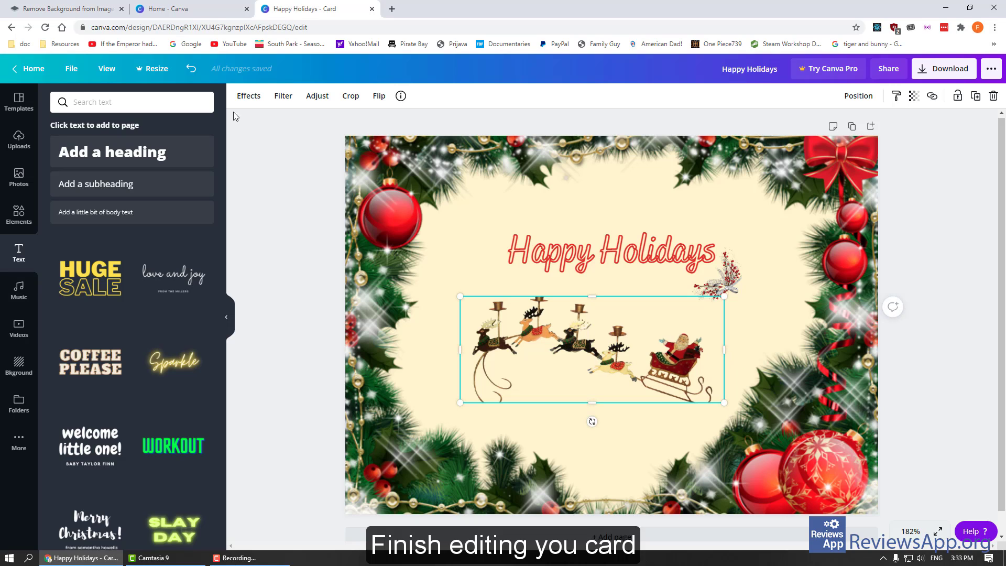
Undo the last widening of the sleigh image, then enlarge it proportionally from its corner and center it below the heading.
left_click(191, 74)
left_click_drag(663, 401, 731, 417)
left_click_drag(598, 368, 618, 347)
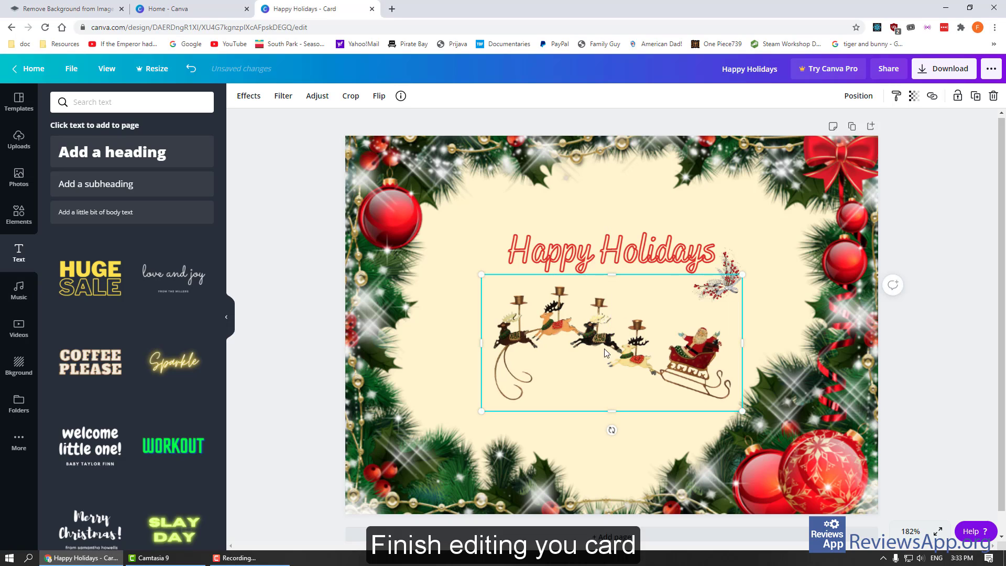
left_click(457, 330)
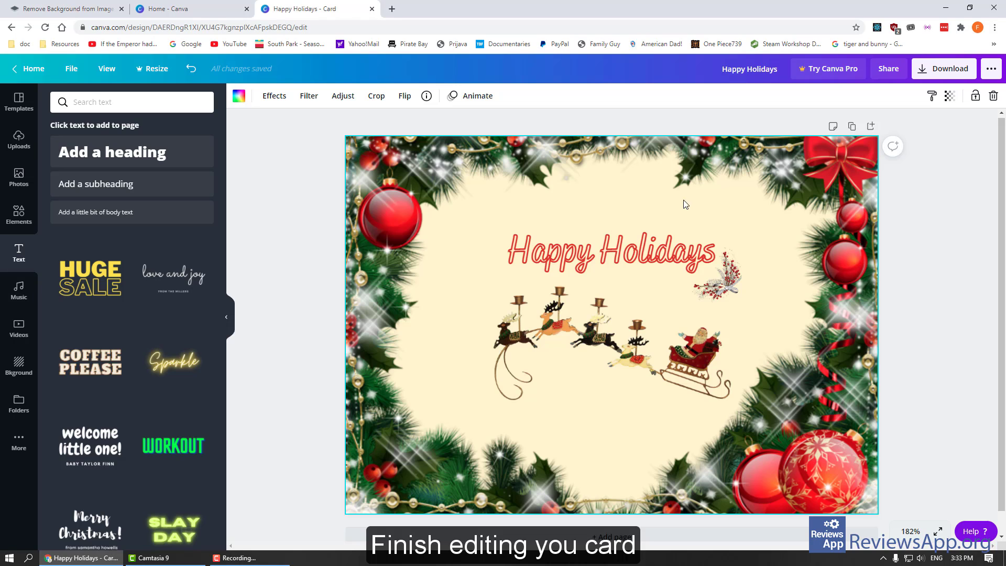
Enlarge the "Happy Holidays" text and center it above the sleigh in the card's upper part.
left_click(574, 253)
left_click_drag(503, 229, 433, 184)
left_click_drag(584, 241, 625, 237)
Move the berry decoration right to just below the heading's right end and enlarge it slightly.
left_click(736, 289)
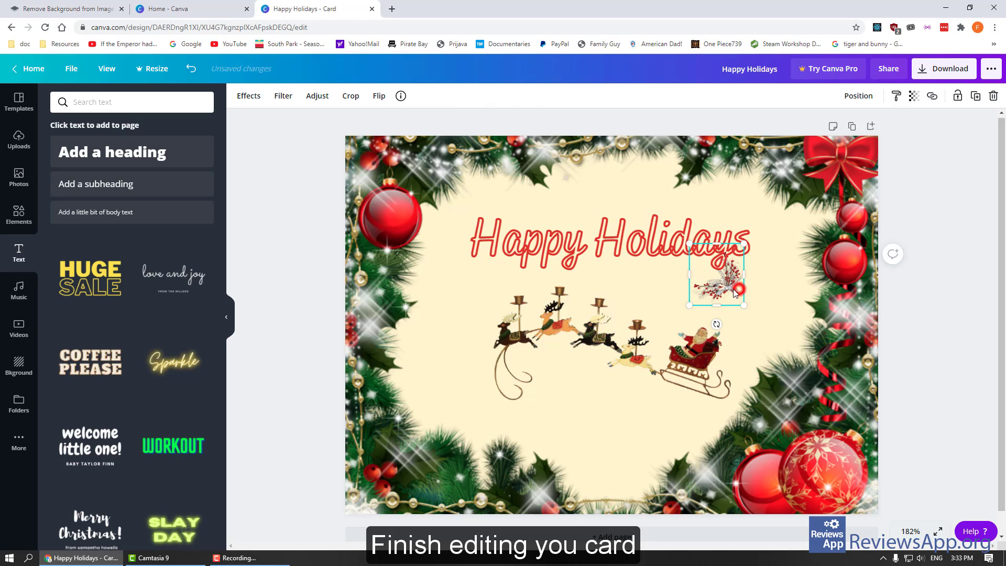
left_click_drag(735, 292, 771, 294)
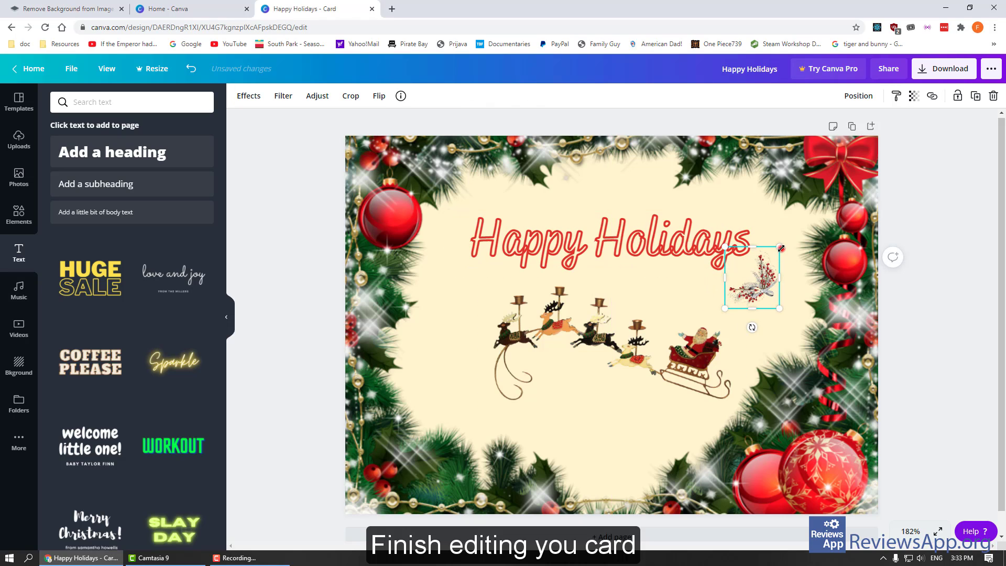
left_click_drag(781, 248, 796, 229)
left_click_drag(765, 281, 765, 278)
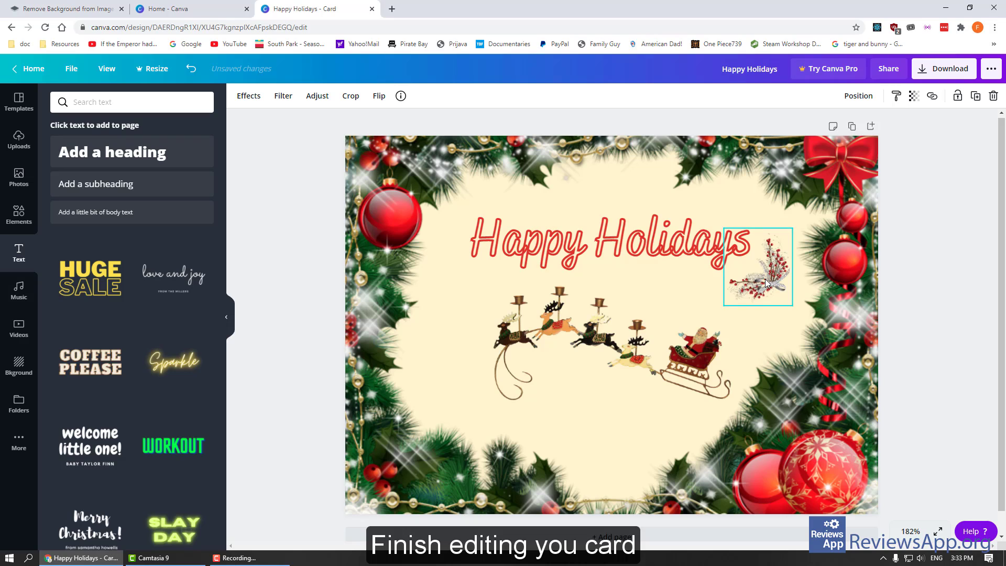
left_click(613, 435)
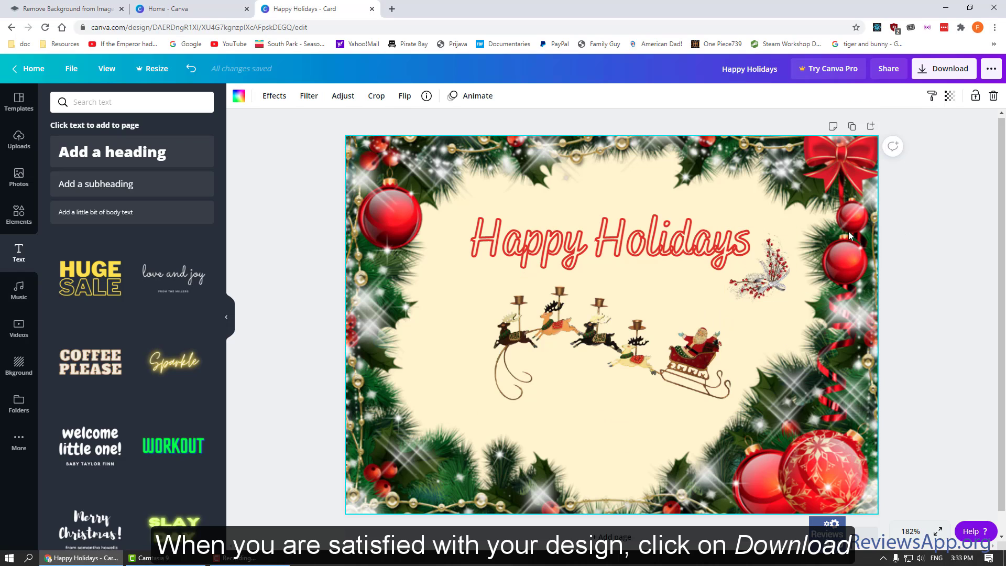
Download the finished card as a PNG file.
left_click(938, 74)
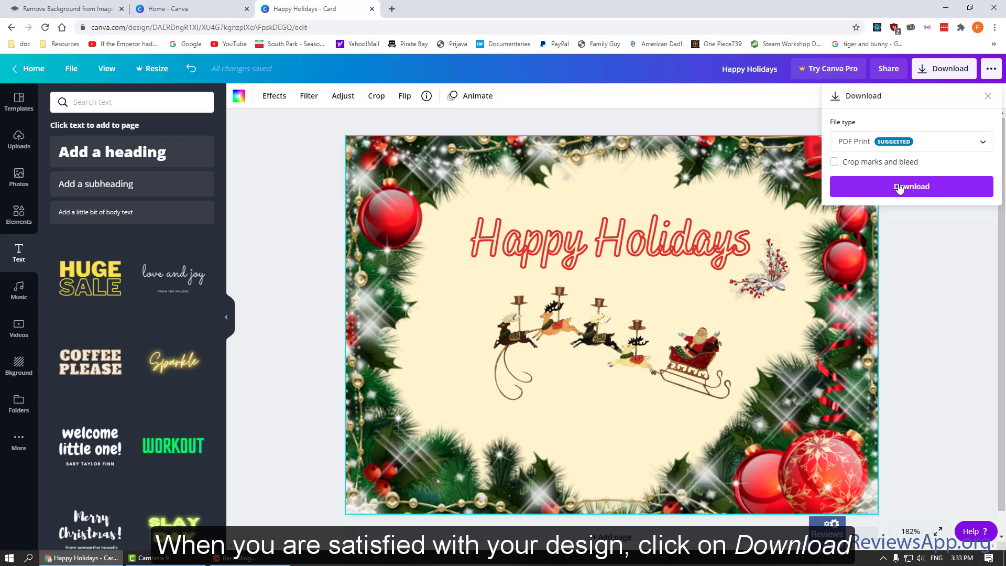
left_click(978, 145)
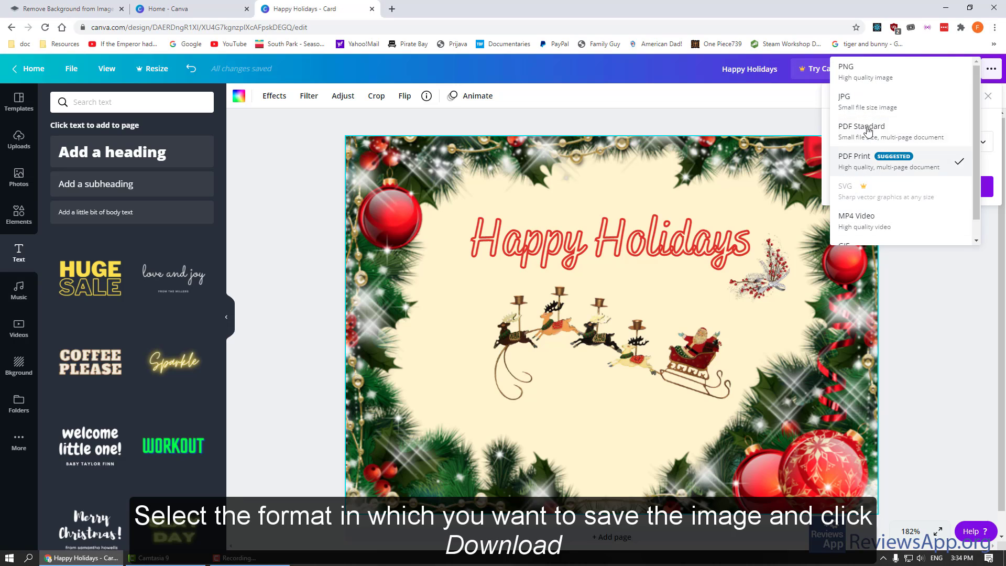
left_click(861, 79)
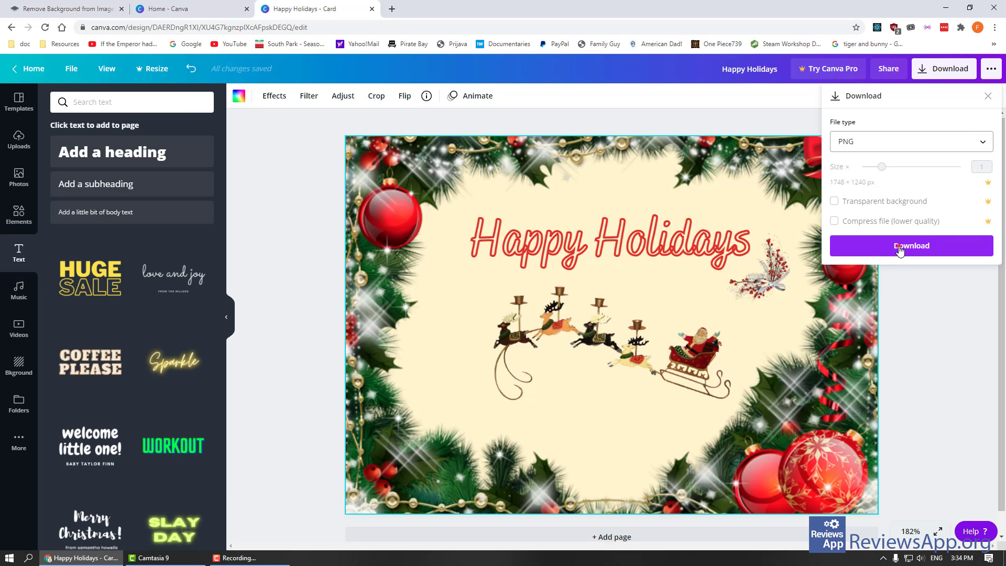
left_click(898, 250)
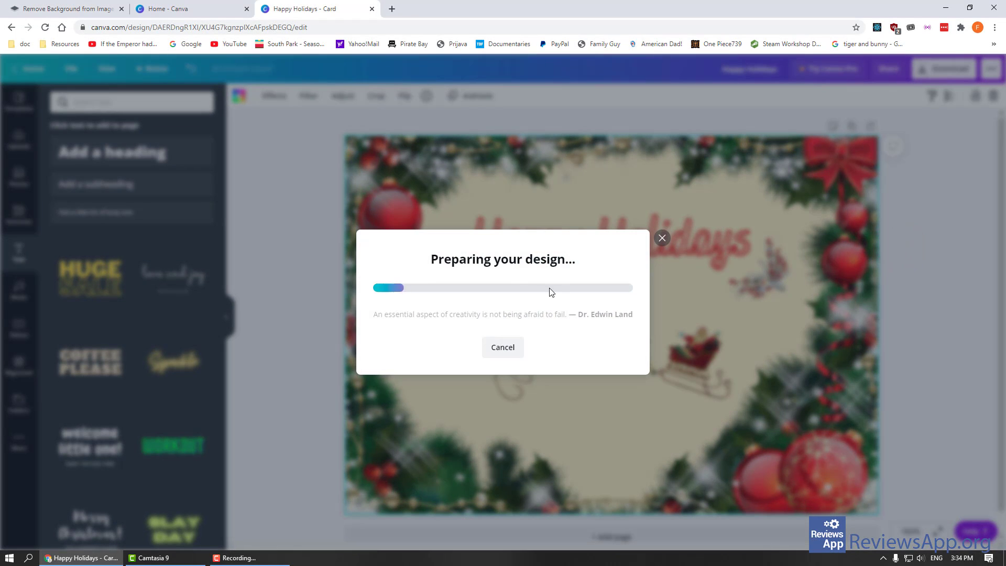